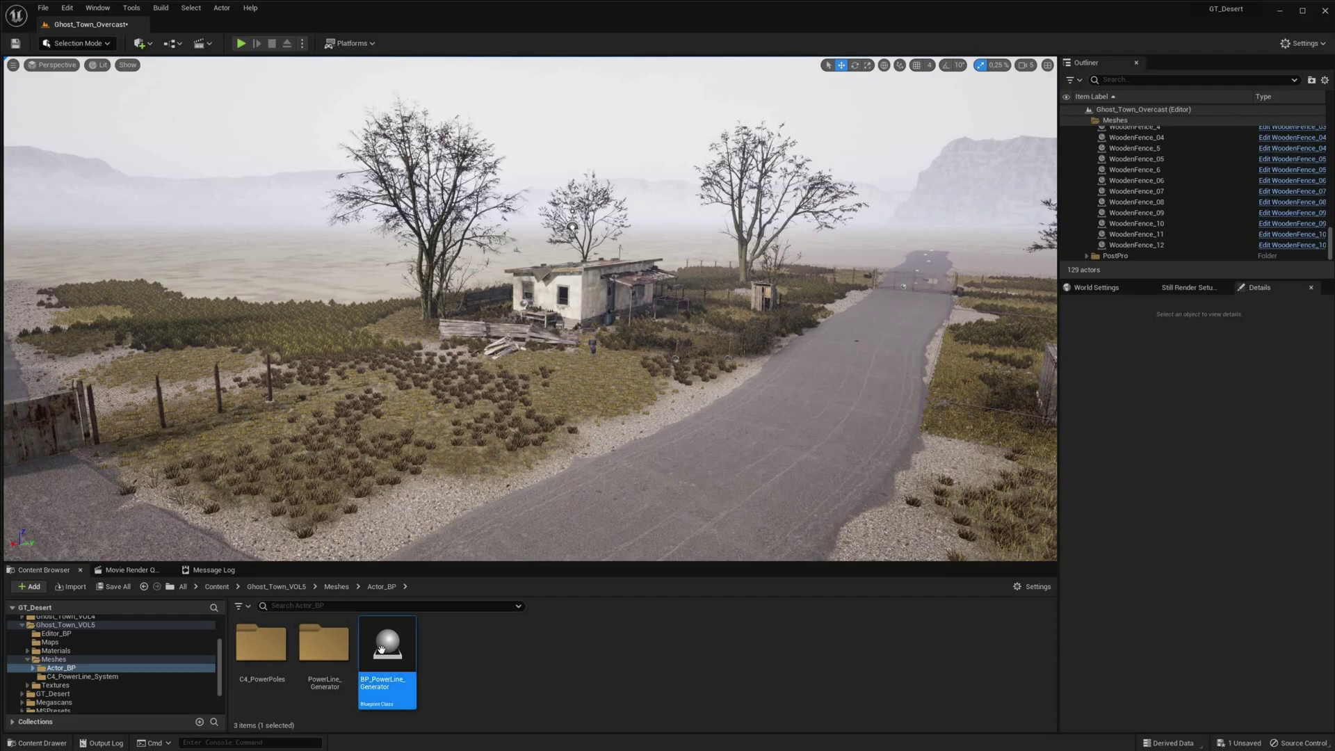
Place BP_PowerLine_Generator at the roadside and stretch its spline along the road so a row of poles runs into the distance.
drag(381, 650, 445, 386)
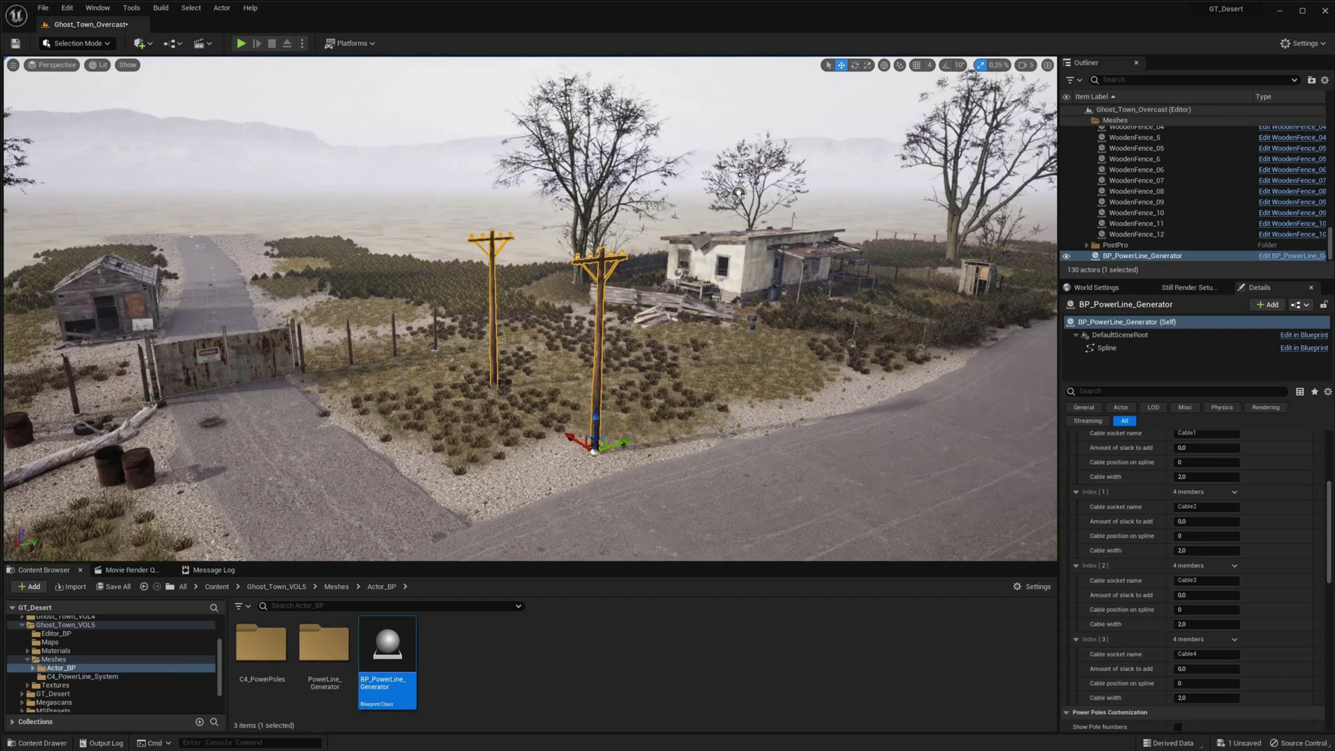
right_drag(603, 386, 603, 385)
key(s)
drag(595, 388, 240, 545)
key(e)
drag(339, 418, 547, 404)
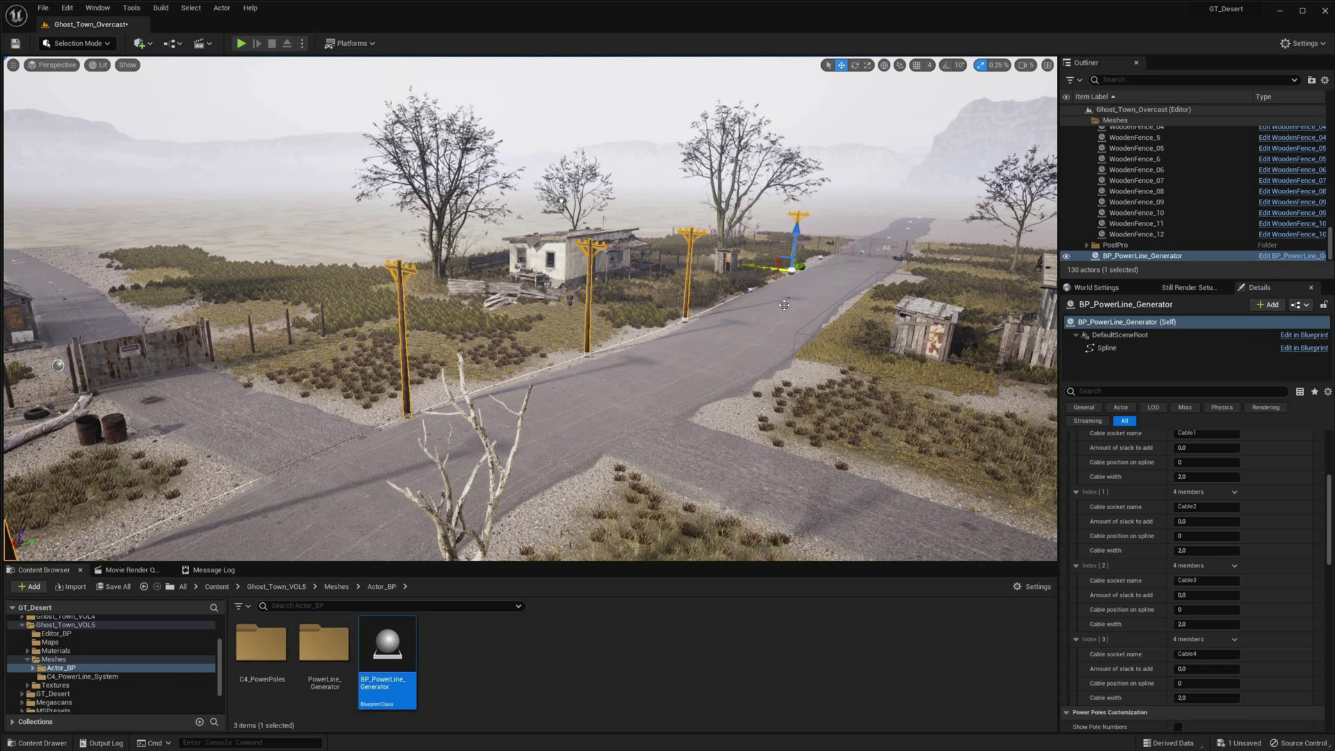
middle_drag(784, 305, 791, 257)
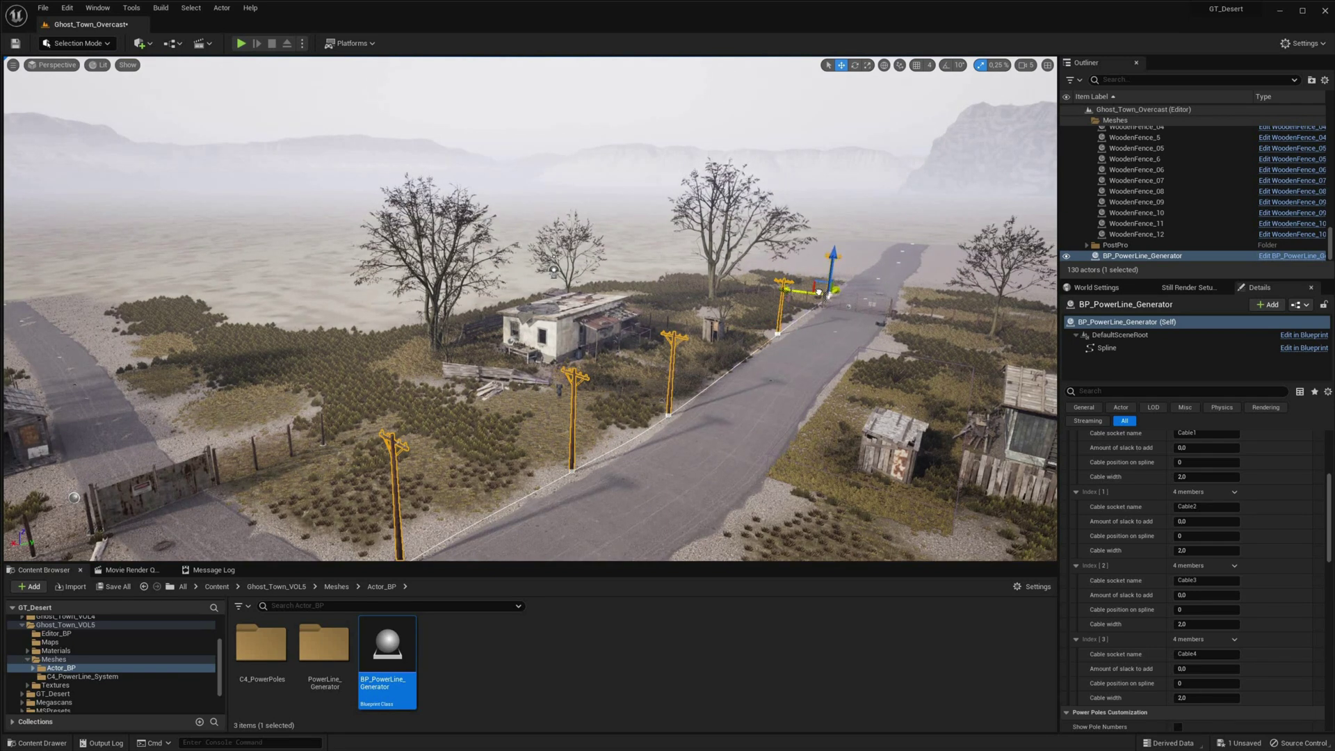
right_drag(840, 264, 786, 326)
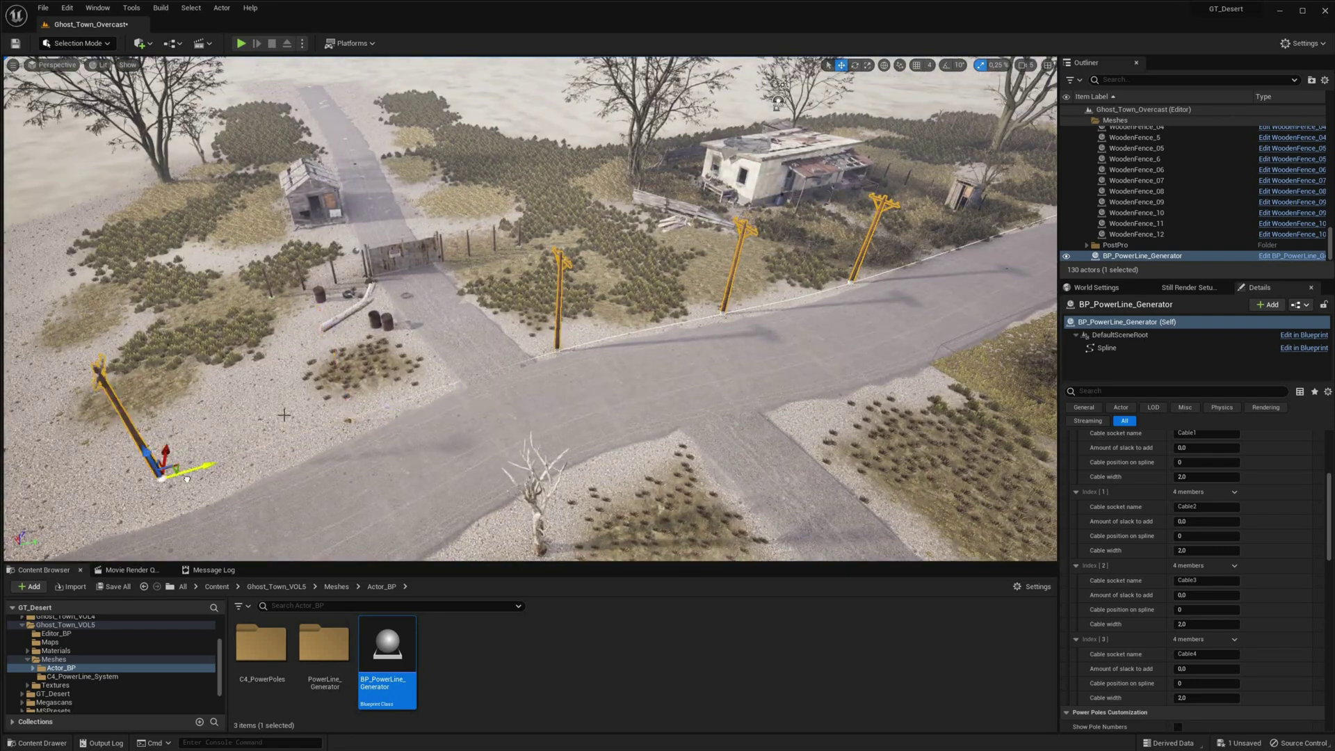
Move the spline's near end point to the road edge beyond the gated side road.
drag(187, 479, 126, 495)
right_drag(139, 486, 49, 515)
drag(247, 370, 207, 393)
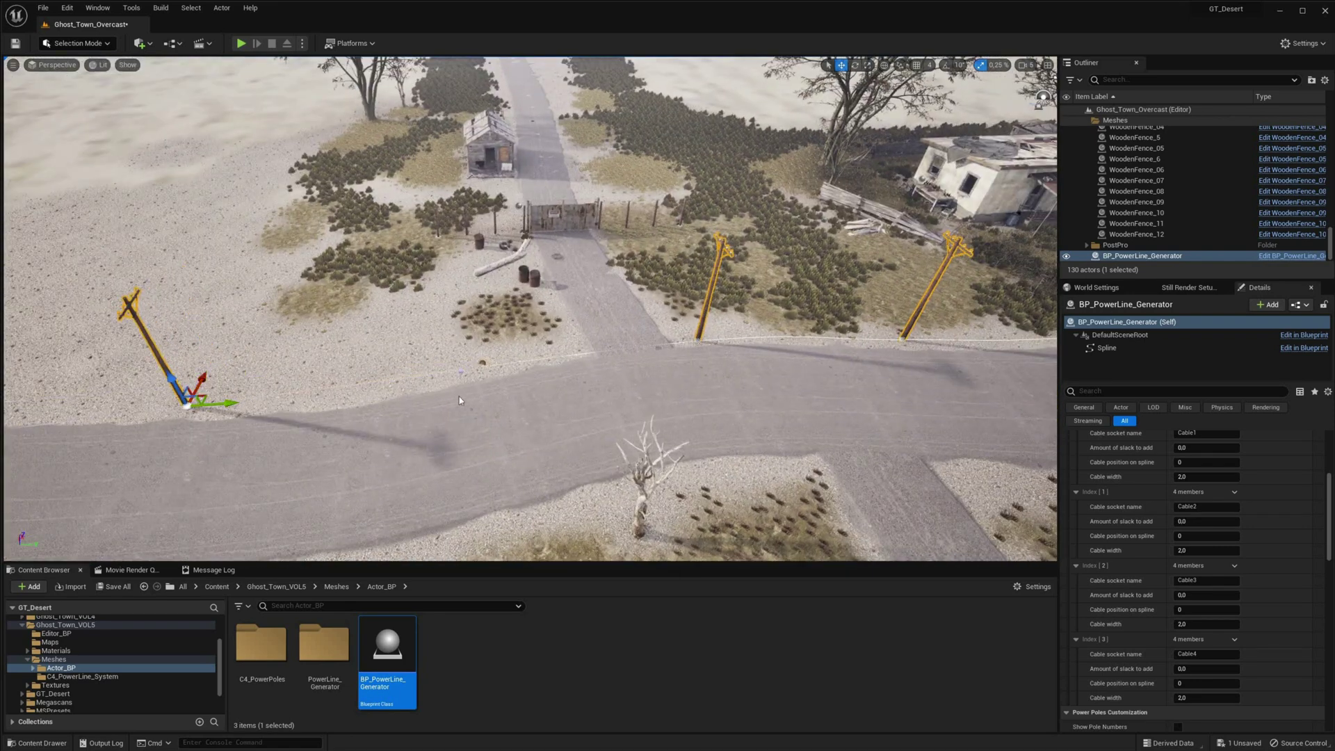
Add a spline point between the near end pole and the next pole, and position it along the road edge.
right_click(415, 375)
click(450, 396)
drag(432, 362, 501, 352)
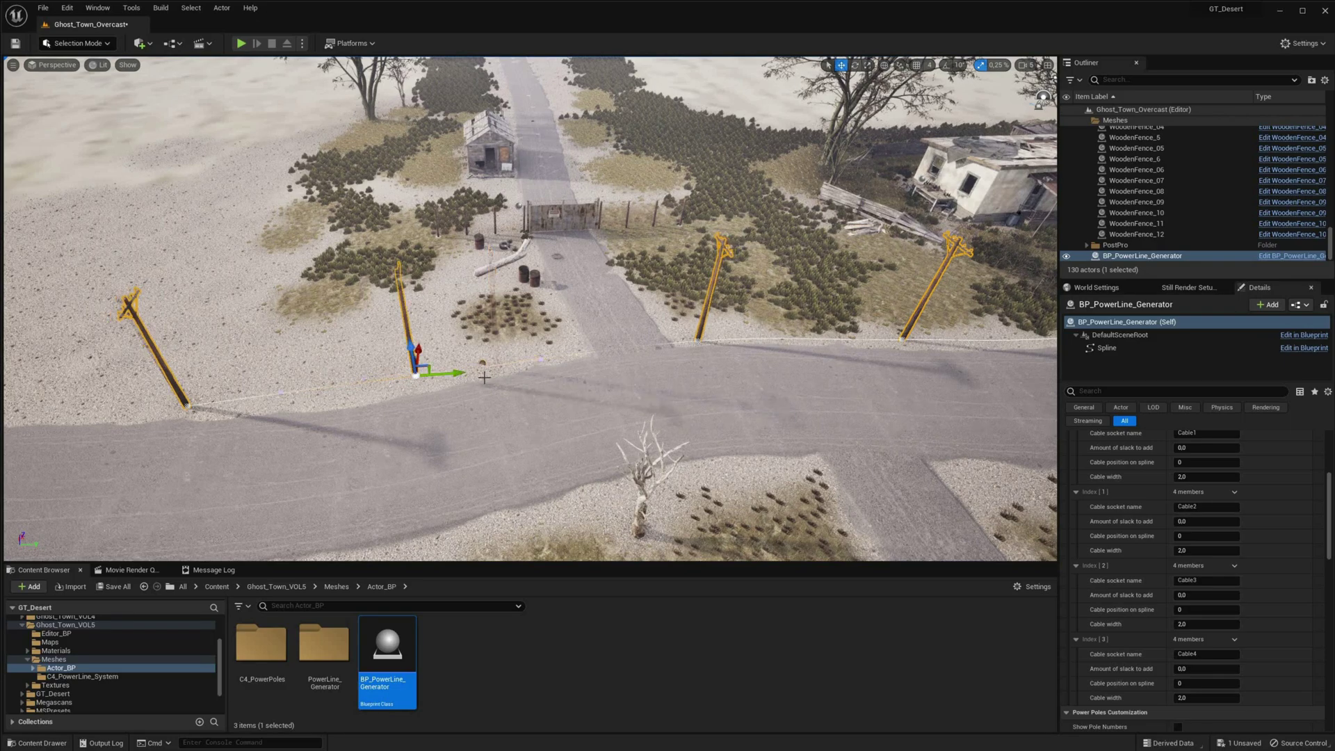
mouse_move(483, 377)
right_down()
mouse_move(389, 382)
mouse_move(459, 386)
right_up()
drag(391, 355, 524, 368)
Enable Generate Cables / Refresh so cables are strung between the poles.
right_drag(530, 369, 761, 305)
scroll(1152, 461, up, 10)
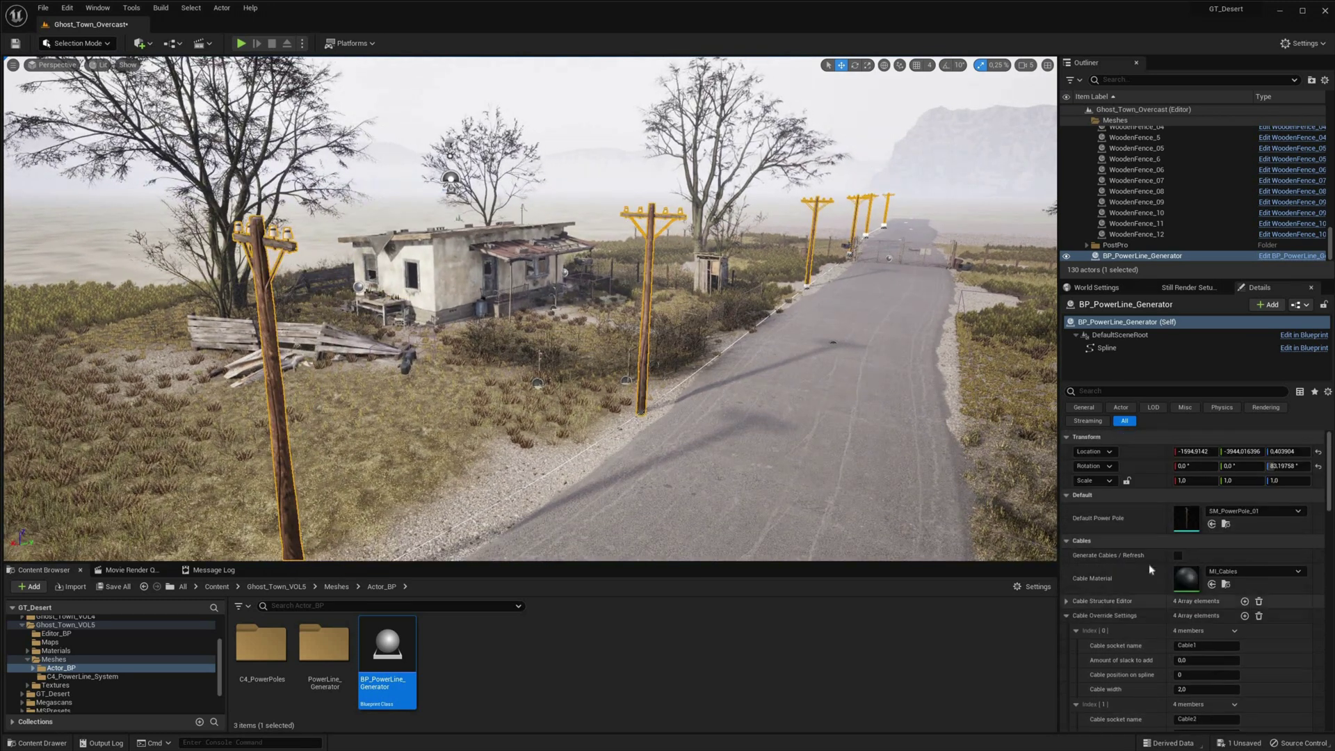
click(1178, 556)
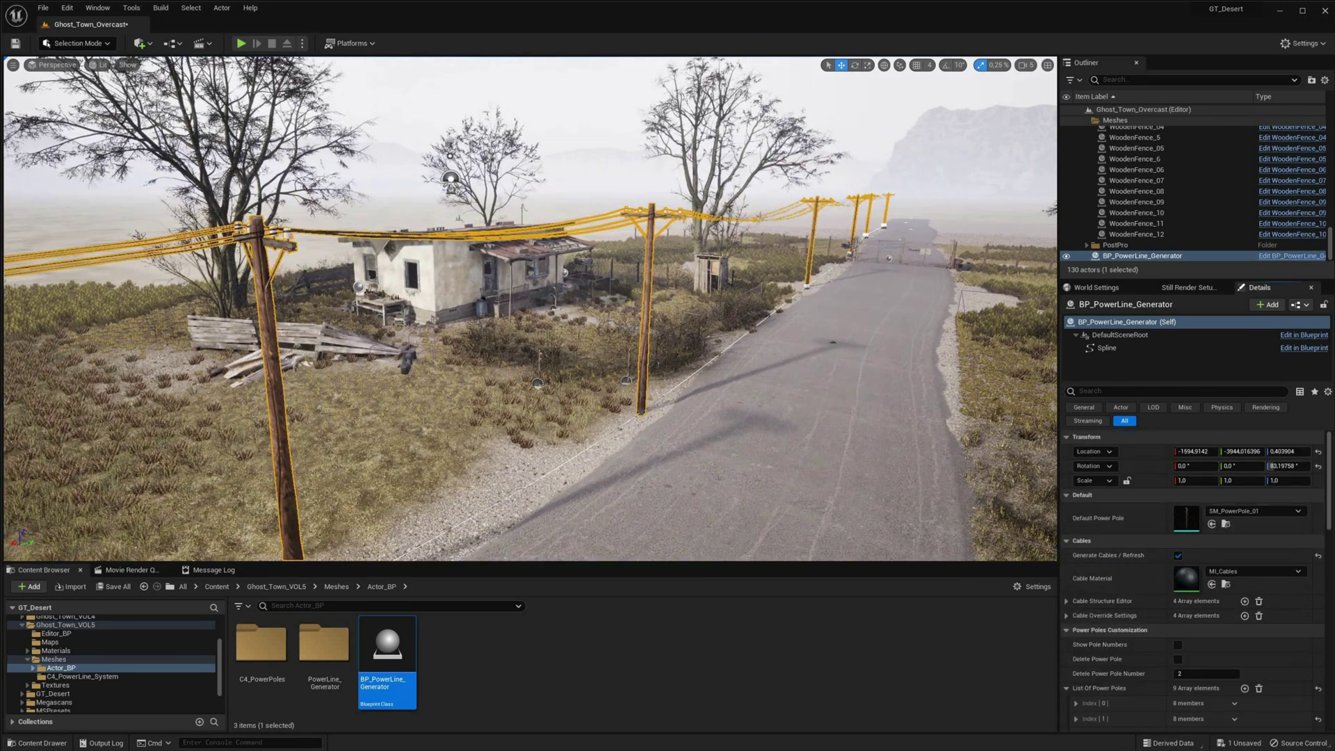
right_drag(868, 209, 789, 212)
right_drag(663, 317, 609, 327)
Try SM_PowerPole_02, SM_PowerPole_03 and SM_PowerPole_04 as the default power pole, and return it to SM_PowerPole_01.
click(1231, 511)
click(1258, 389)
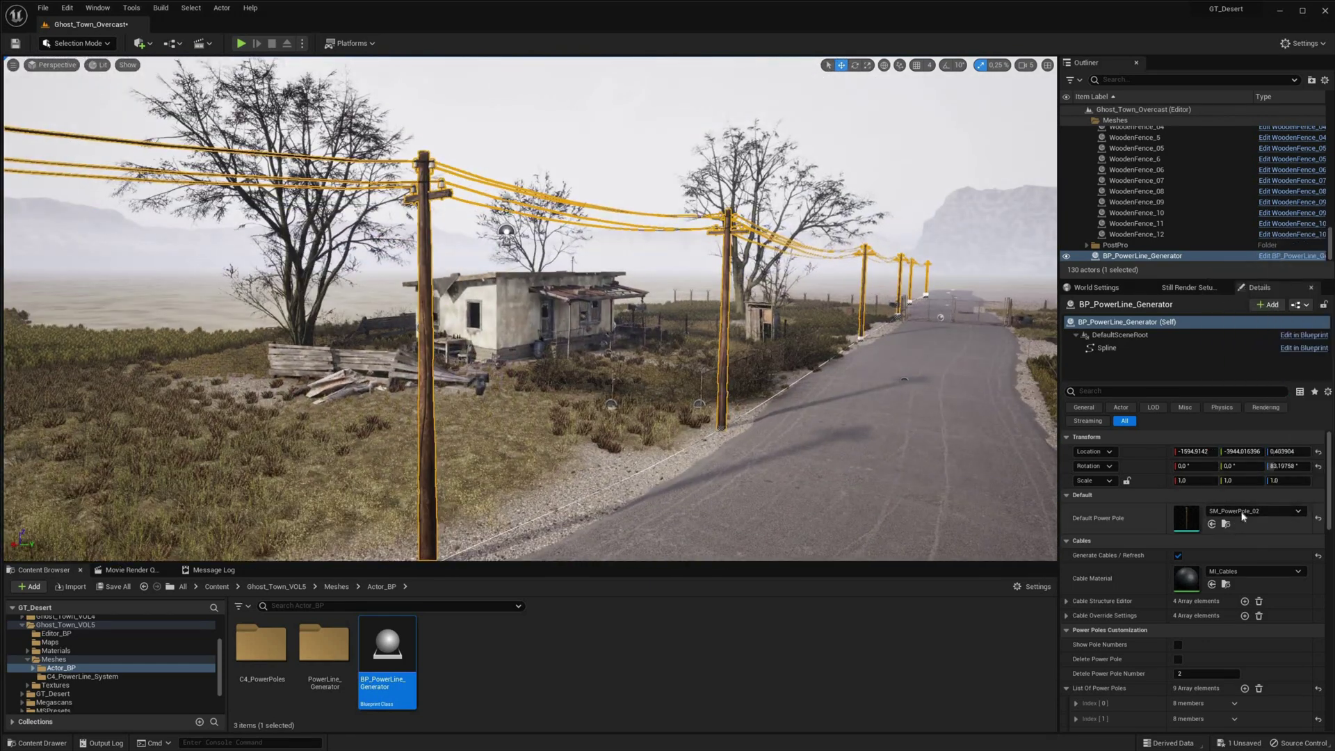
click(1251, 511)
click(1260, 465)
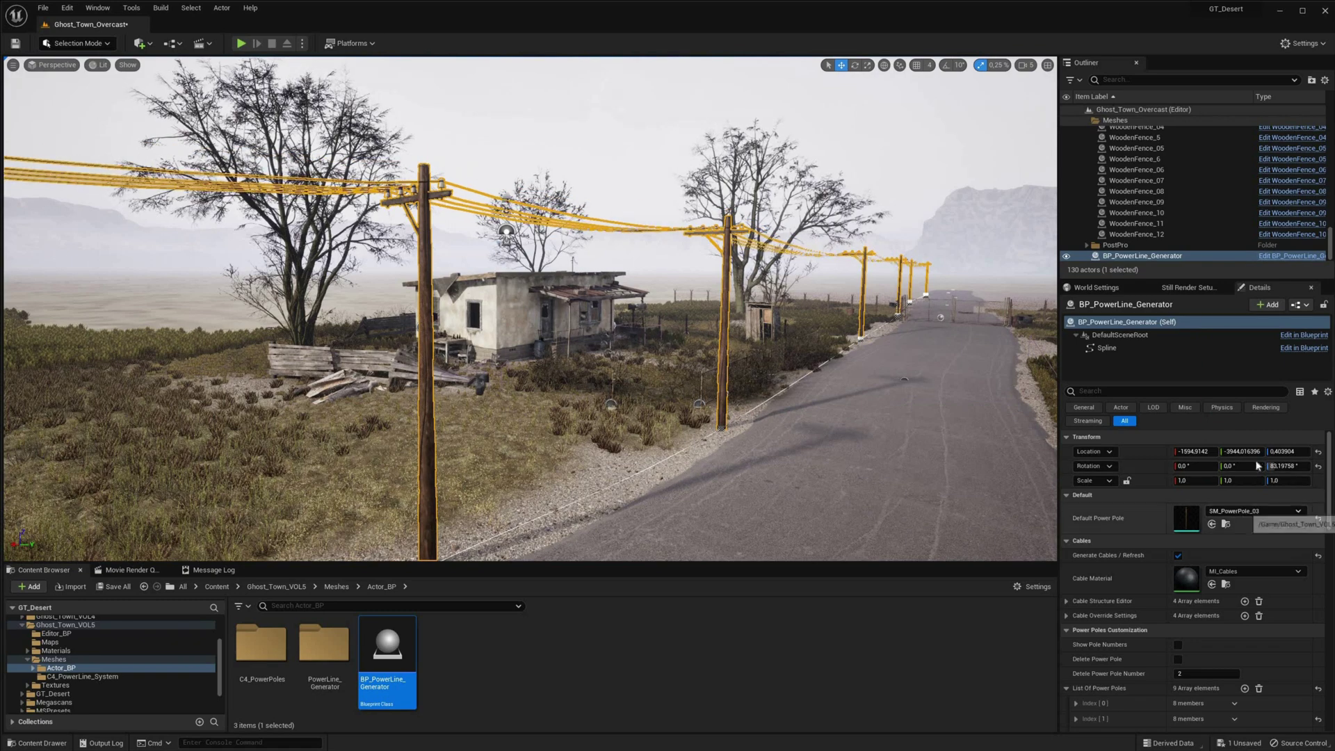
click(1242, 511)
click(1272, 461)
mouse_move(660, 327)
right_down()
mouse_move(625, 337)
mouse_move(661, 333)
right_up()
click(1251, 511)
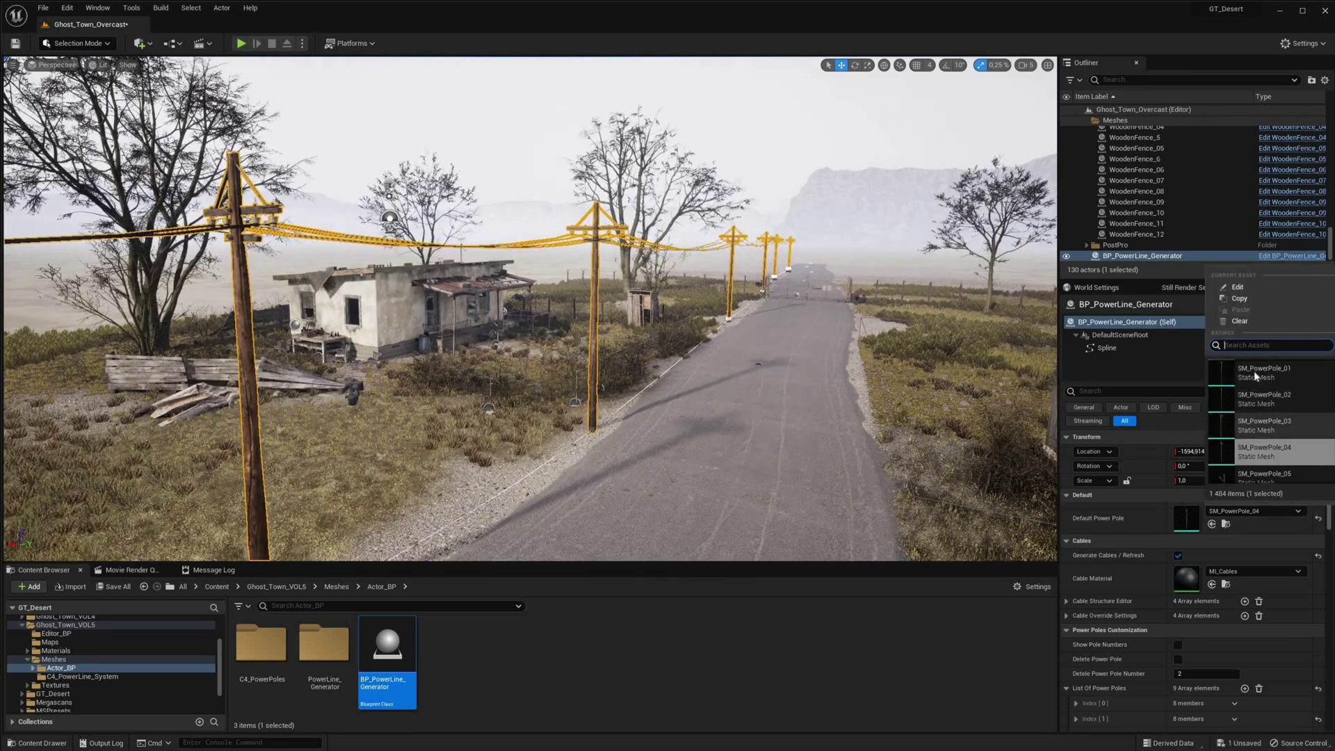
click(1253, 370)
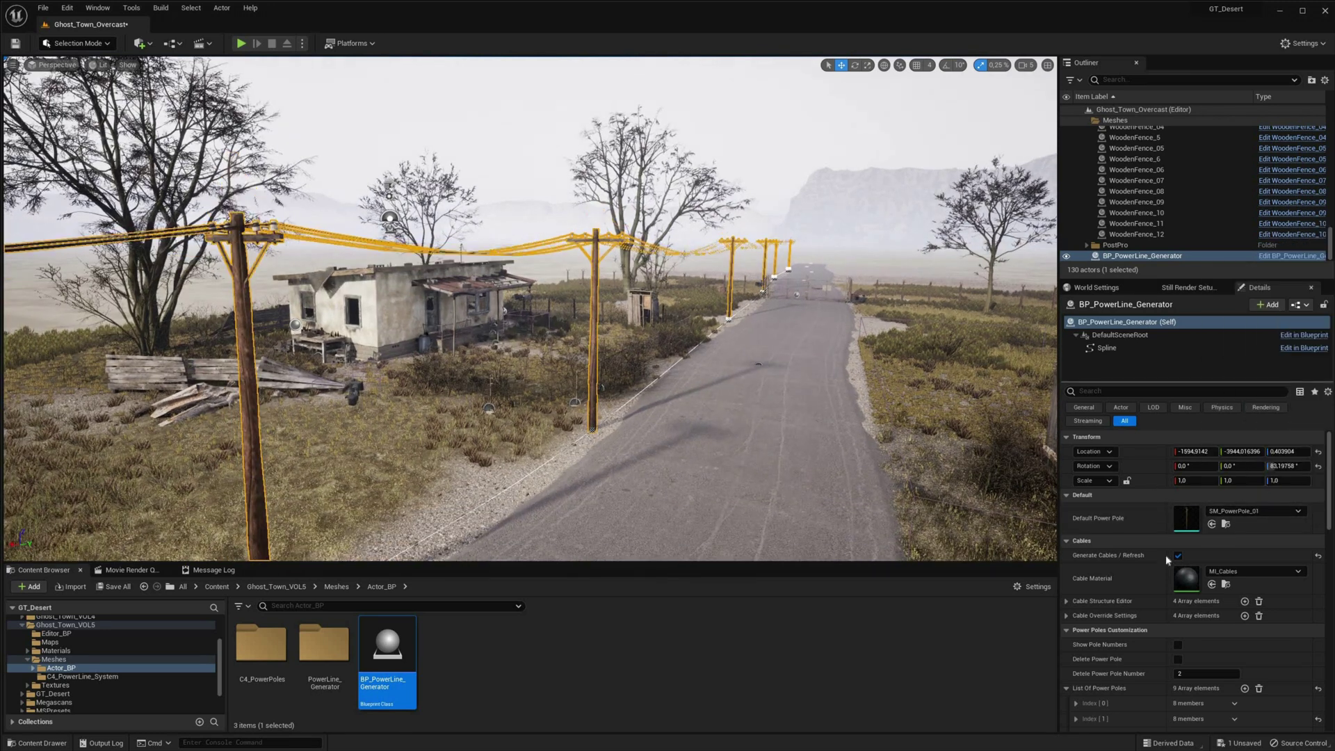
Enable Add Power Pole Variations to mix different pole meshes along the line.
click(1067, 540)
click(1067, 555)
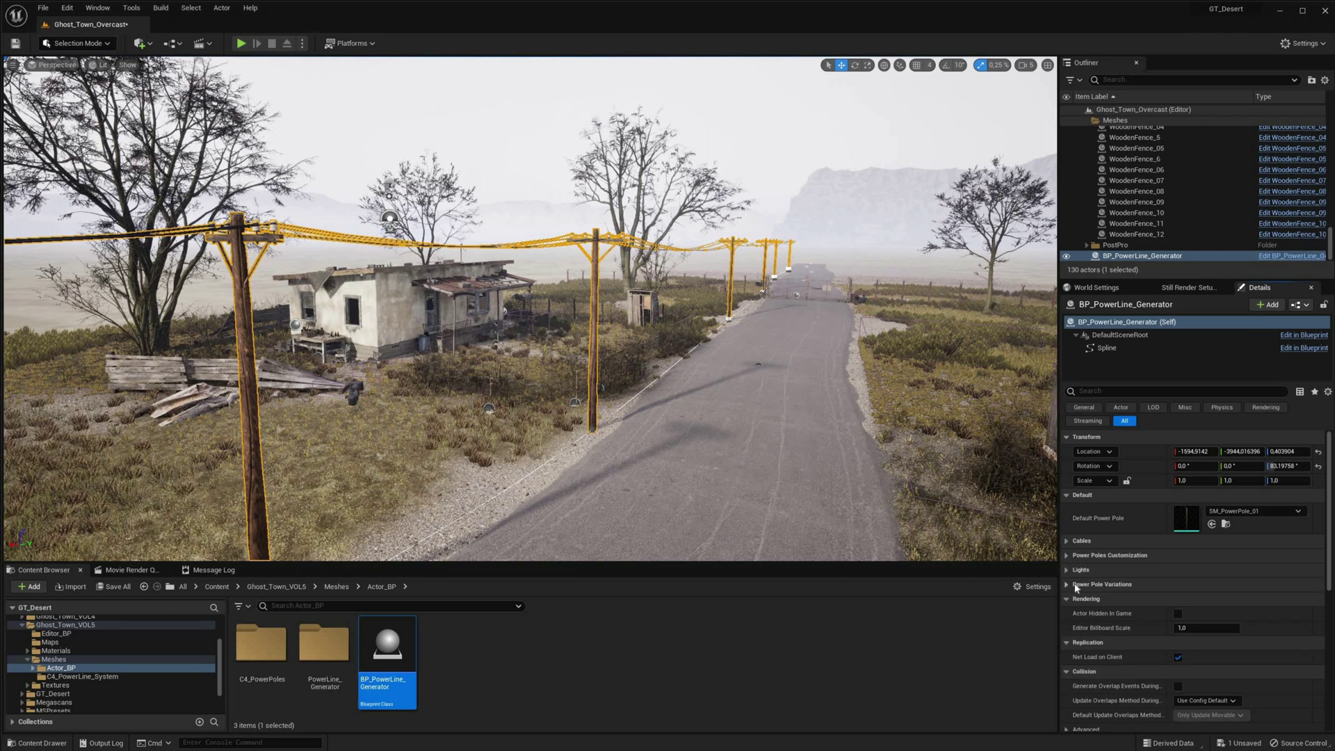
click(1177, 599)
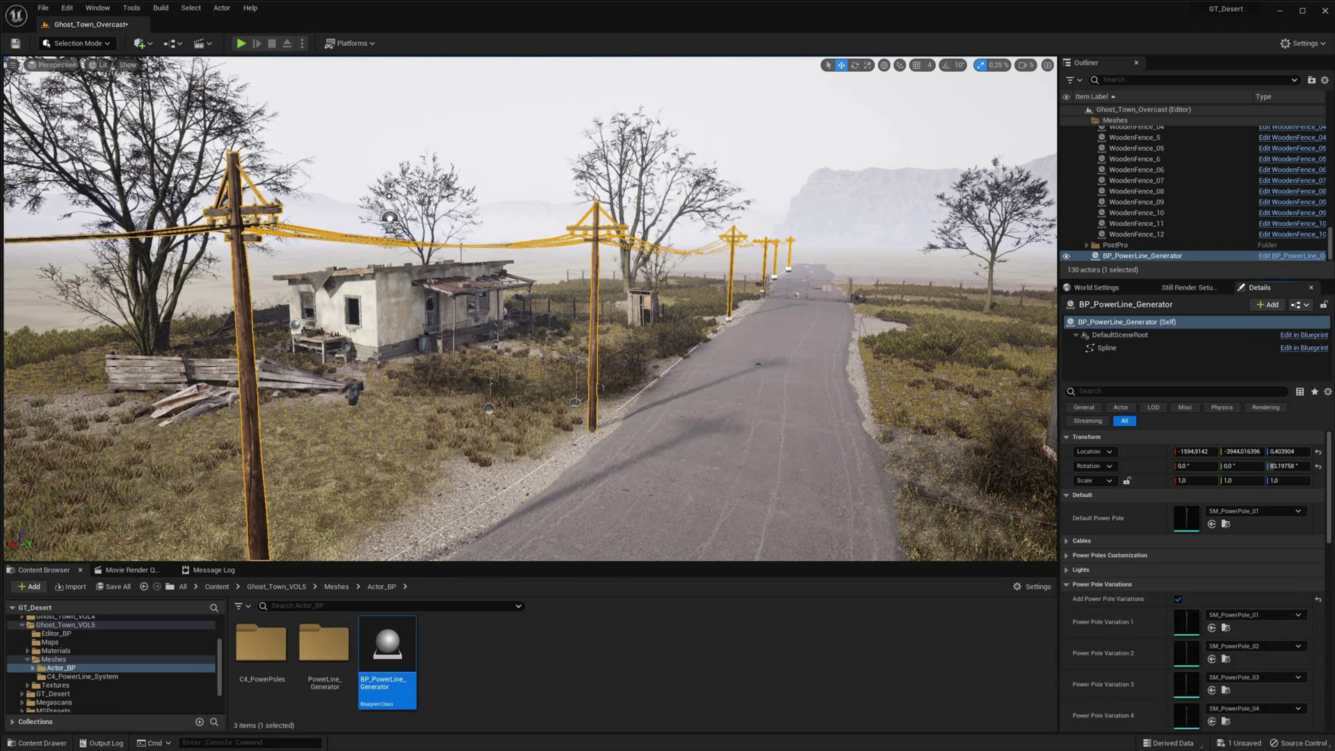
key(s)
right_drag(530, 308, 473, 327)
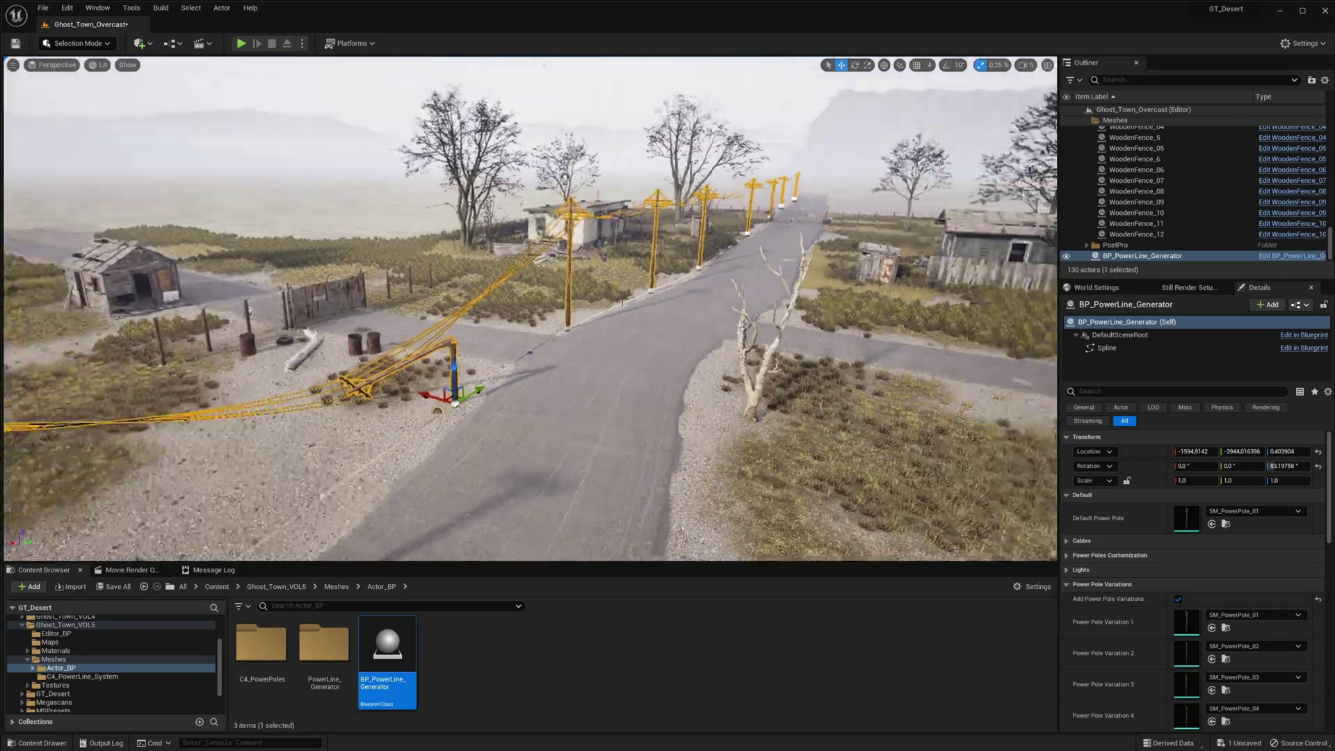
Try SM_PowerPole_02 as Power Pole Variation 1 and return it to SM_PowerPole_01.
click(1240, 616)
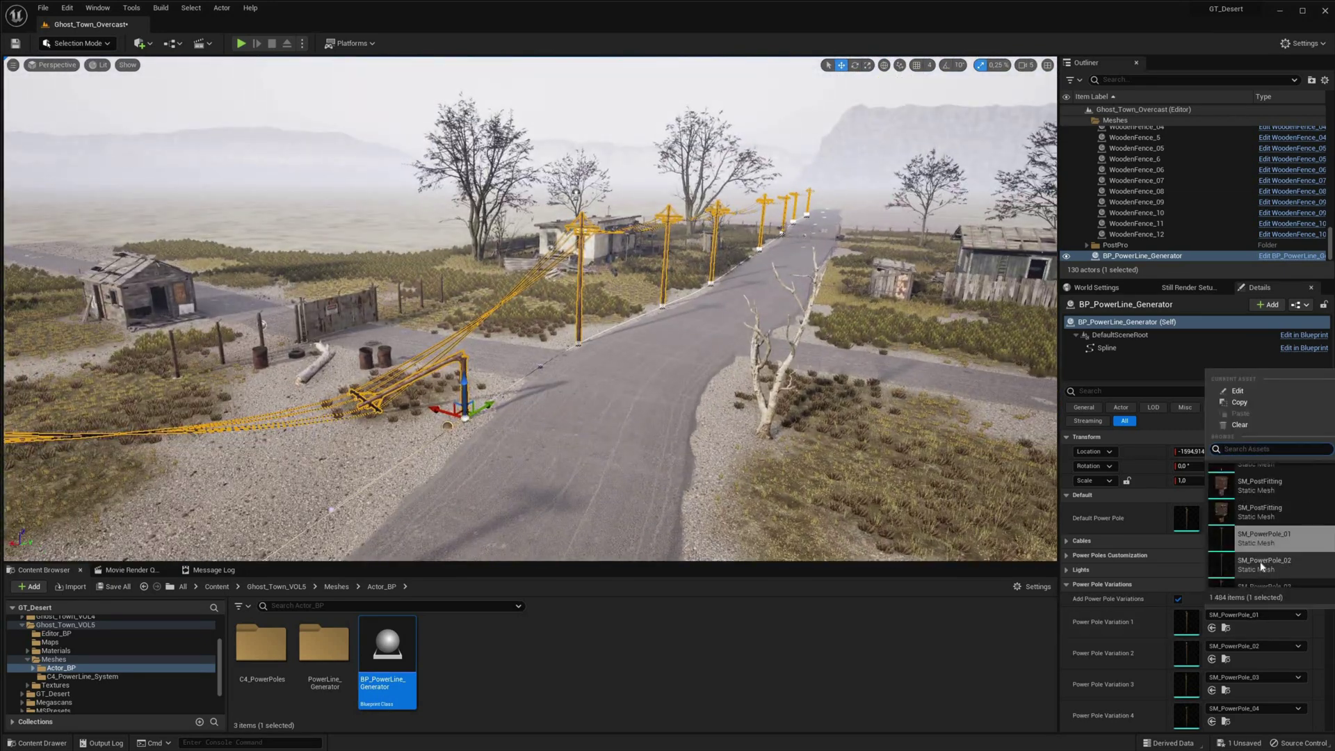
click(1260, 564)
click(1248, 616)
click(1265, 513)
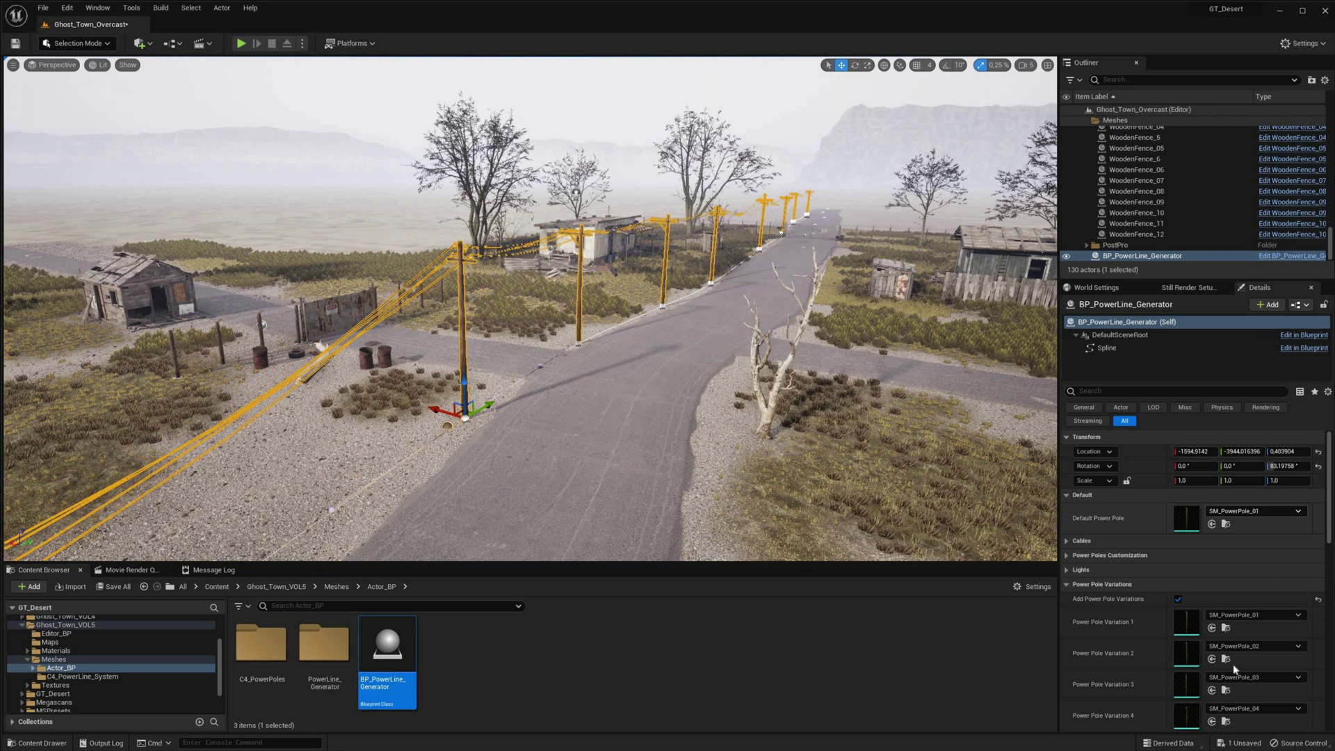
Try SM_PowerPole_04 as Power Pole Variation 5 and return it to SM_PowerPole_05.
scroll(1233, 670, down, 2)
click(1241, 705)
click(1271, 596)
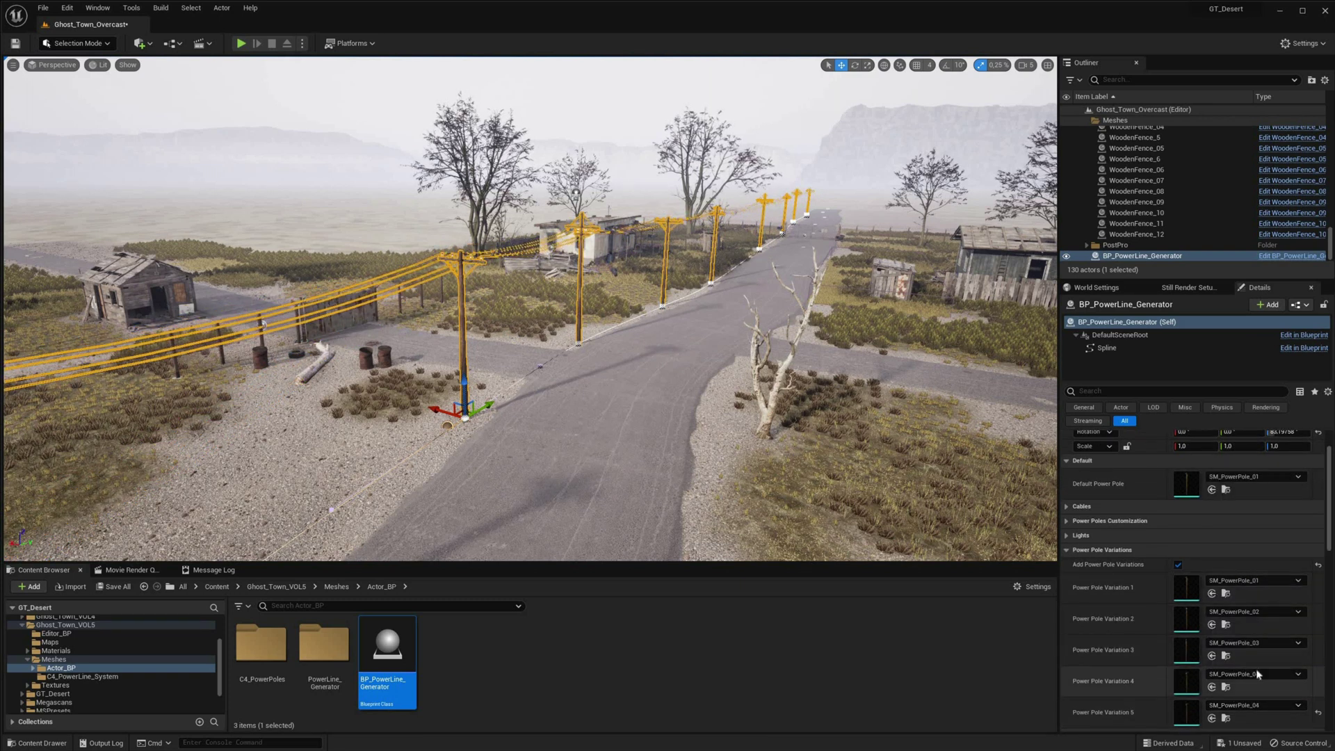
click(1253, 704)
click(1274, 659)
Shift the selected spline point near the side road slightly and reselect the power line generator.
drag(464, 418, 427, 438)
right_drag(430, 322, 685, 417)
click(666, 391)
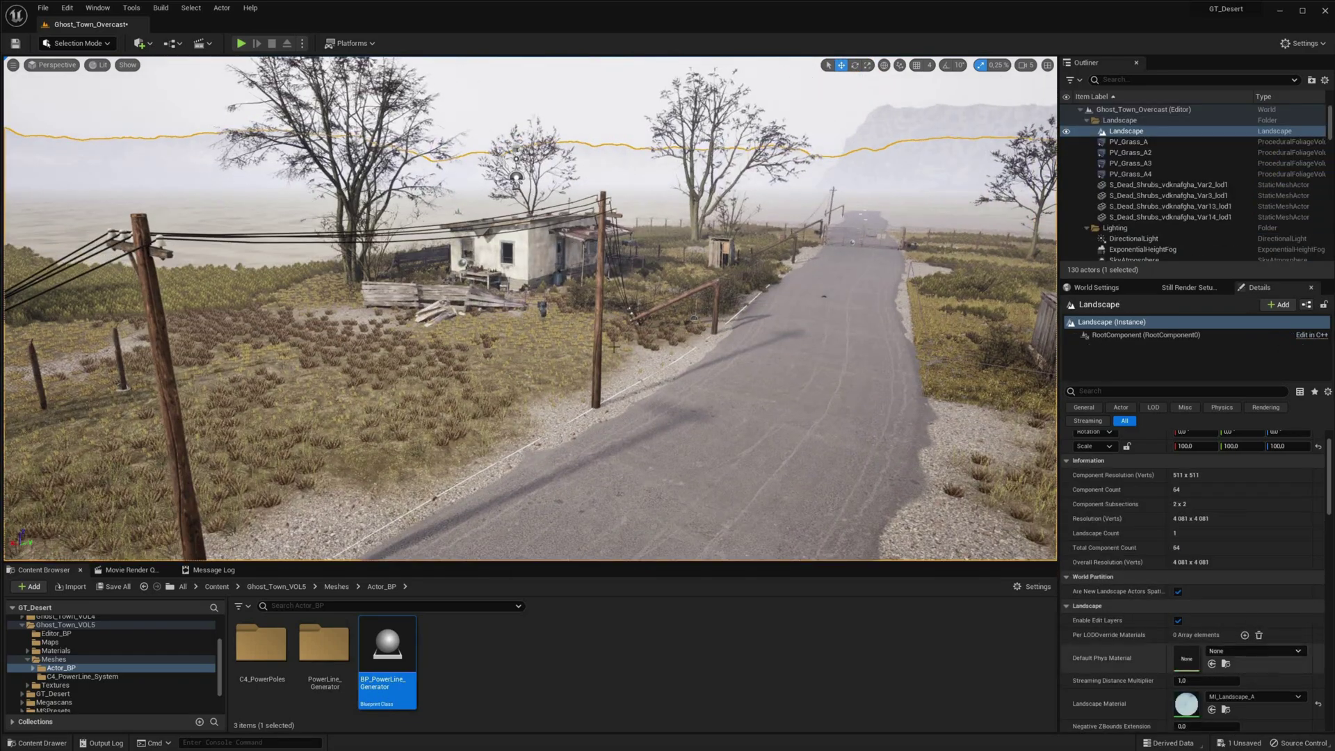
click(597, 321)
Disable Add Power Pole Variations and collapse its settings.
click(1177, 564)
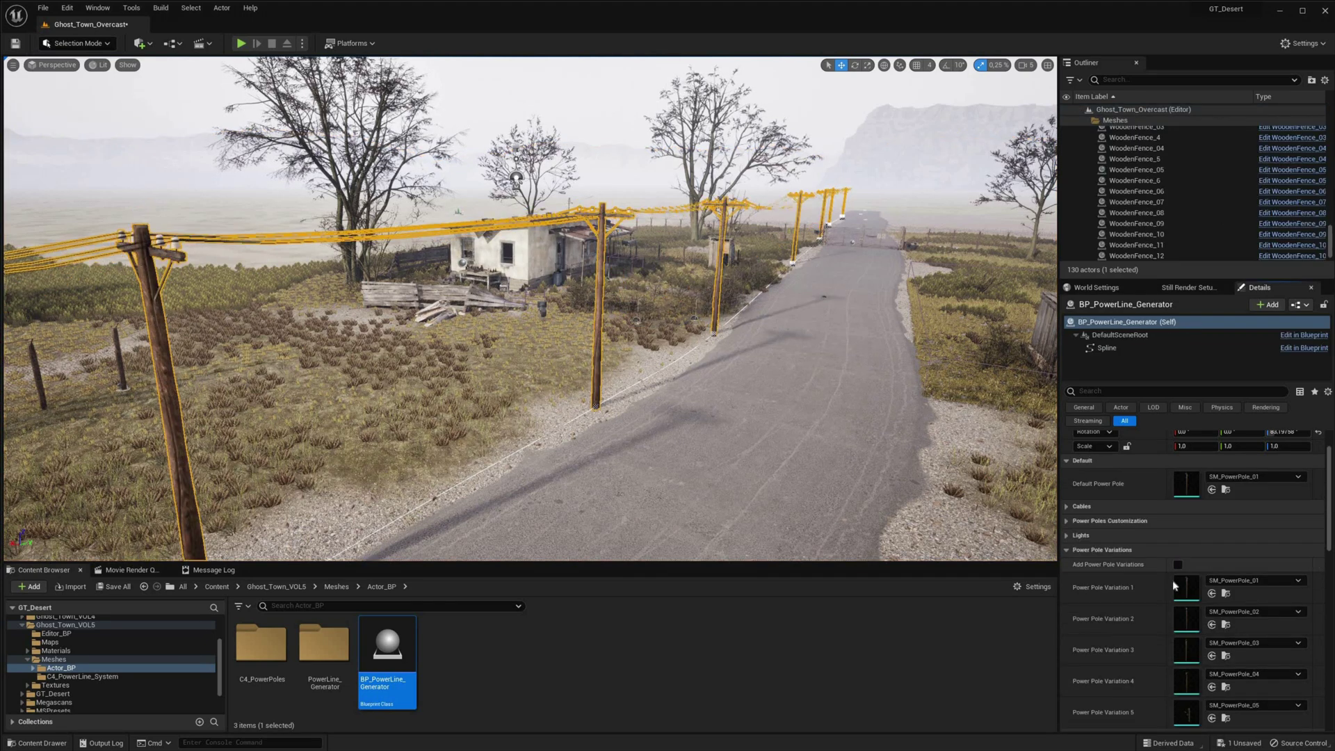
click(1103, 550)
scroll(1102, 566, up, 1)
Turn Generate Cables / Refresh off and back on to rebuild the cables.
click(1066, 540)
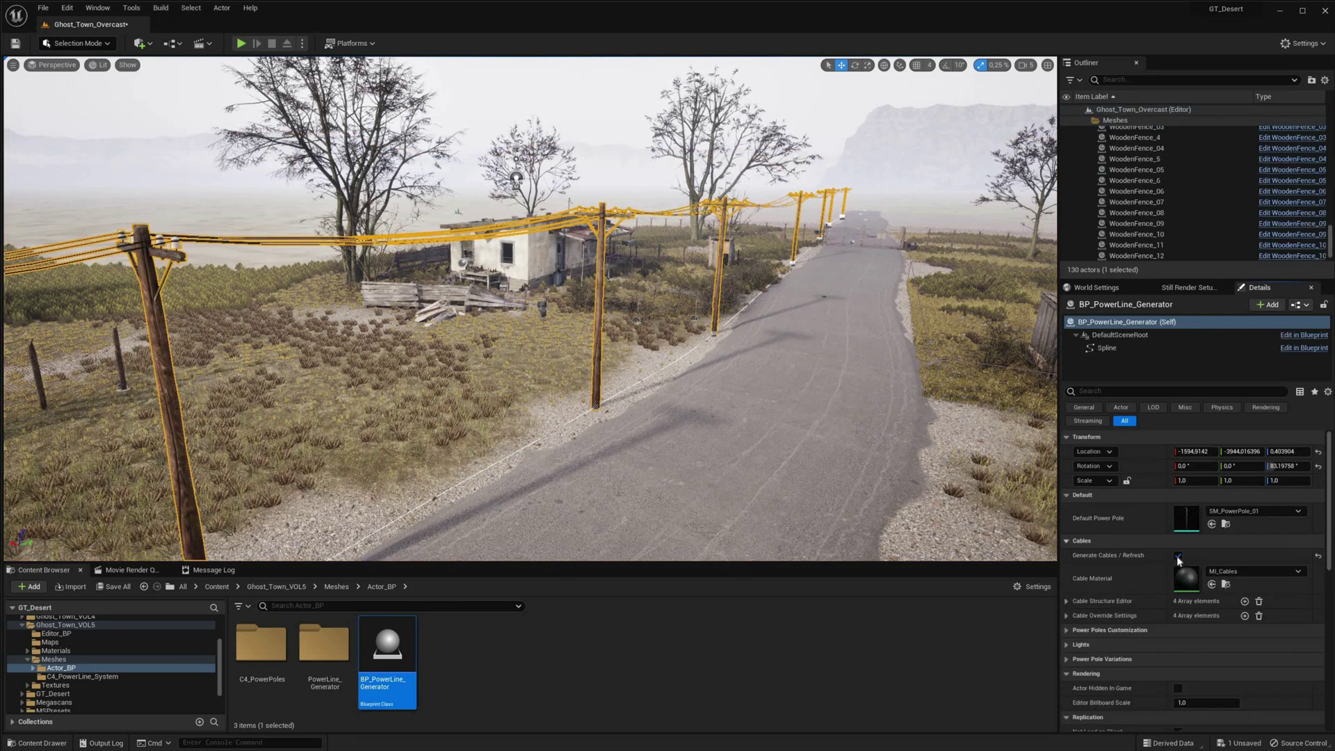
click(1178, 554)
click(1177, 554)
In the Cable Structure Editor, set the cable width of Cable1 to 10 and of Cable2 to 20.
mouse_move(529, 309)
right_down()
mouse_move(511, 311)
mouse_move(560, 321)
mouse_move(540, 314)
right_up()
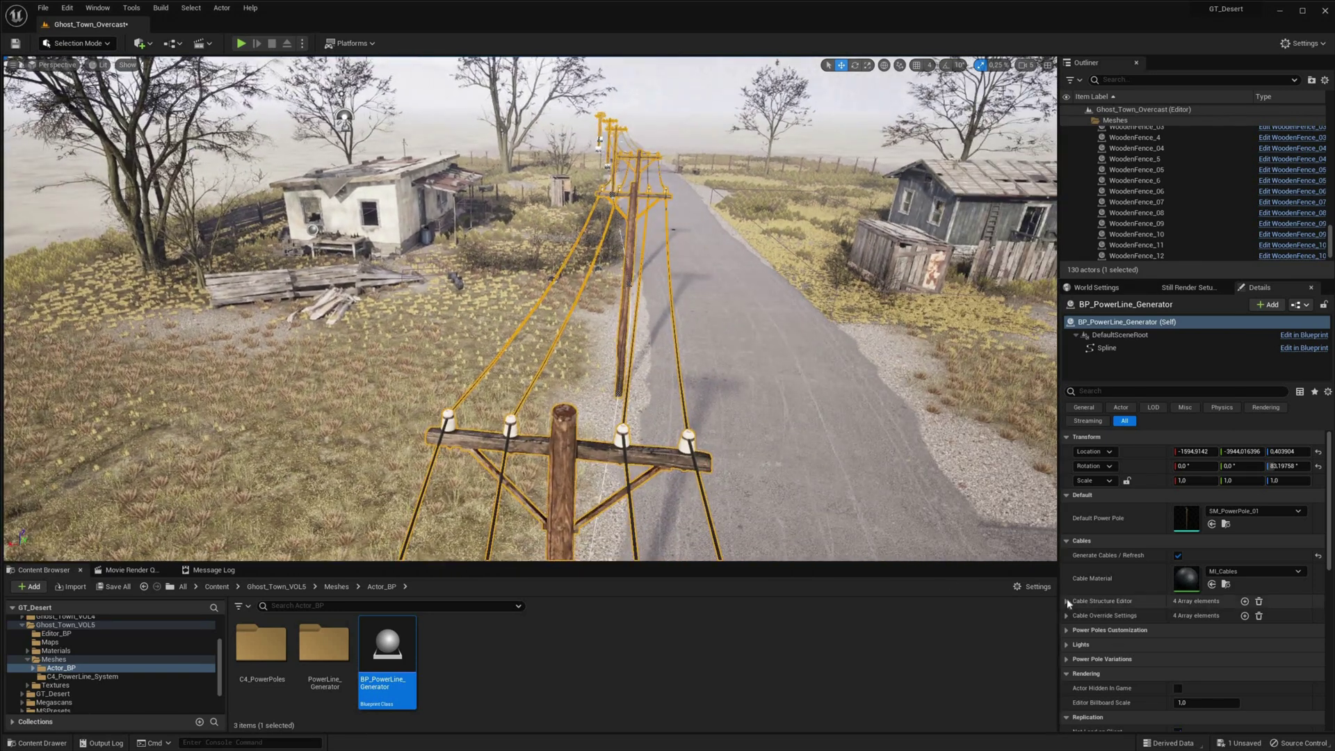
click(1067, 601)
click(1106, 618)
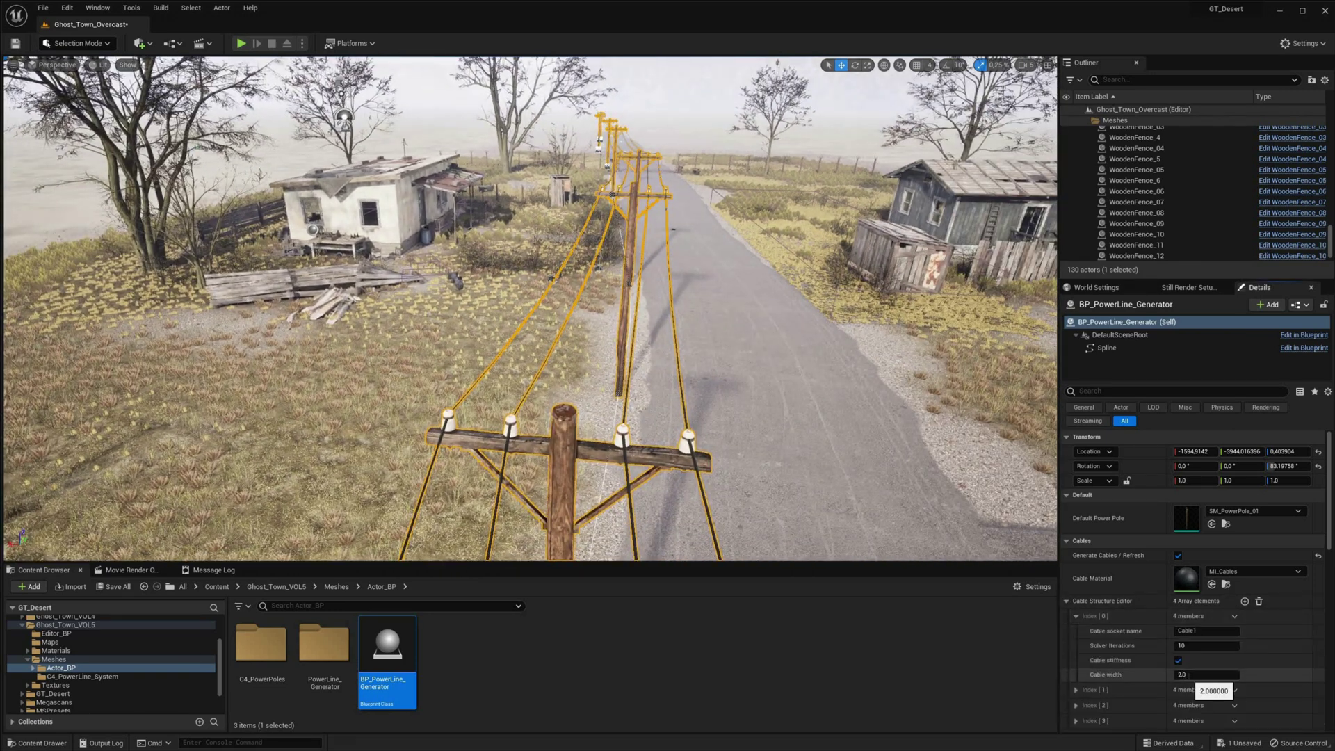
click(1138, 689)
scroll(1175, 681, down, 3)
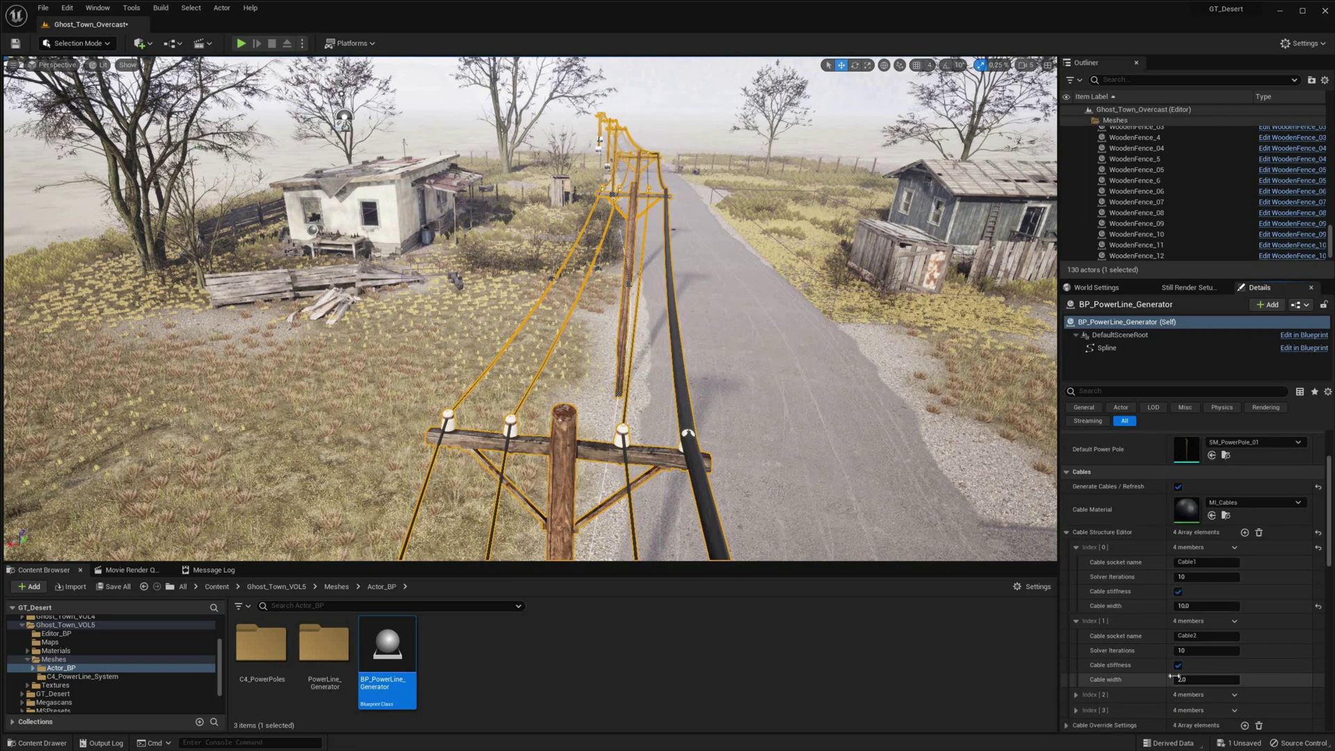
click(1175, 677)
text(20)
key(Return)
In the Cable Structure Editor, set the cable width of Cable3 to 30 and of Cable4 to 40.
click(1152, 693)
scroll(1158, 684, down, 4)
click(1183, 665)
text(30)
key(Return)
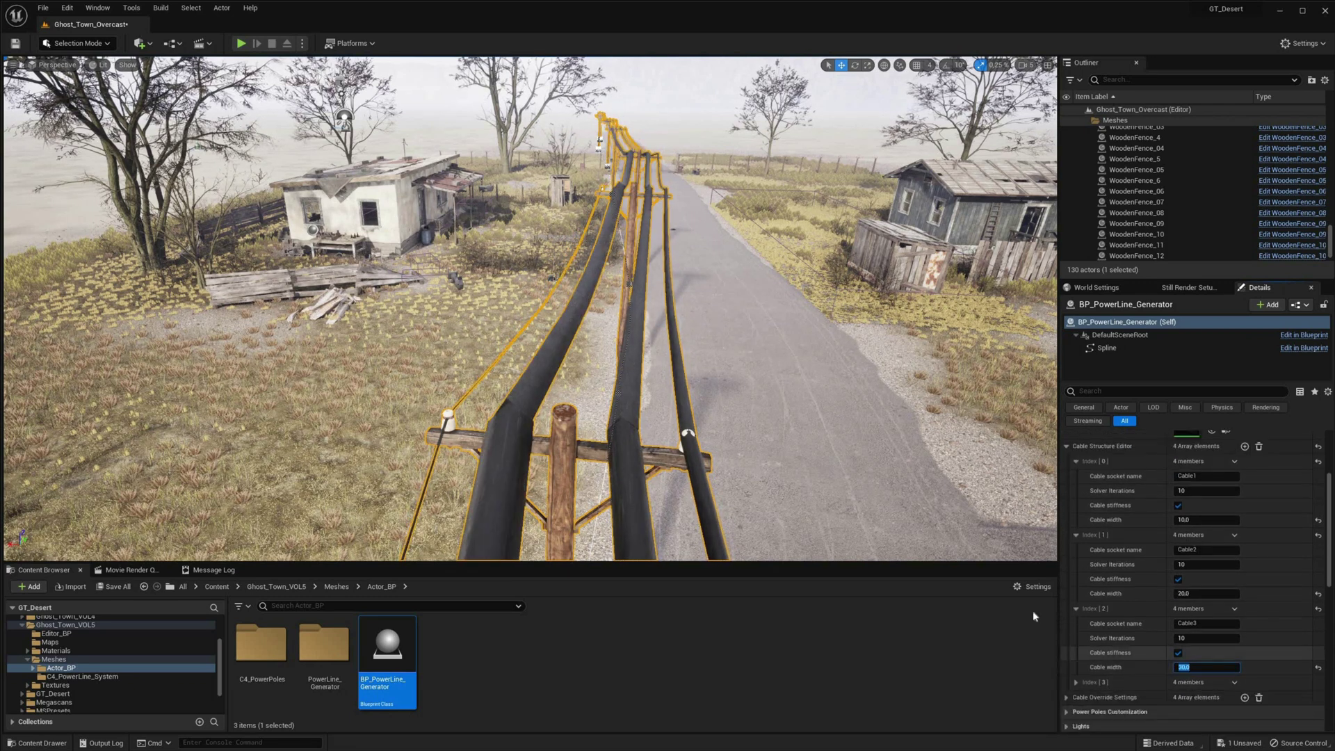
click(1124, 682)
scroll(1153, 680, down, 2)
text(40)
key(Return)
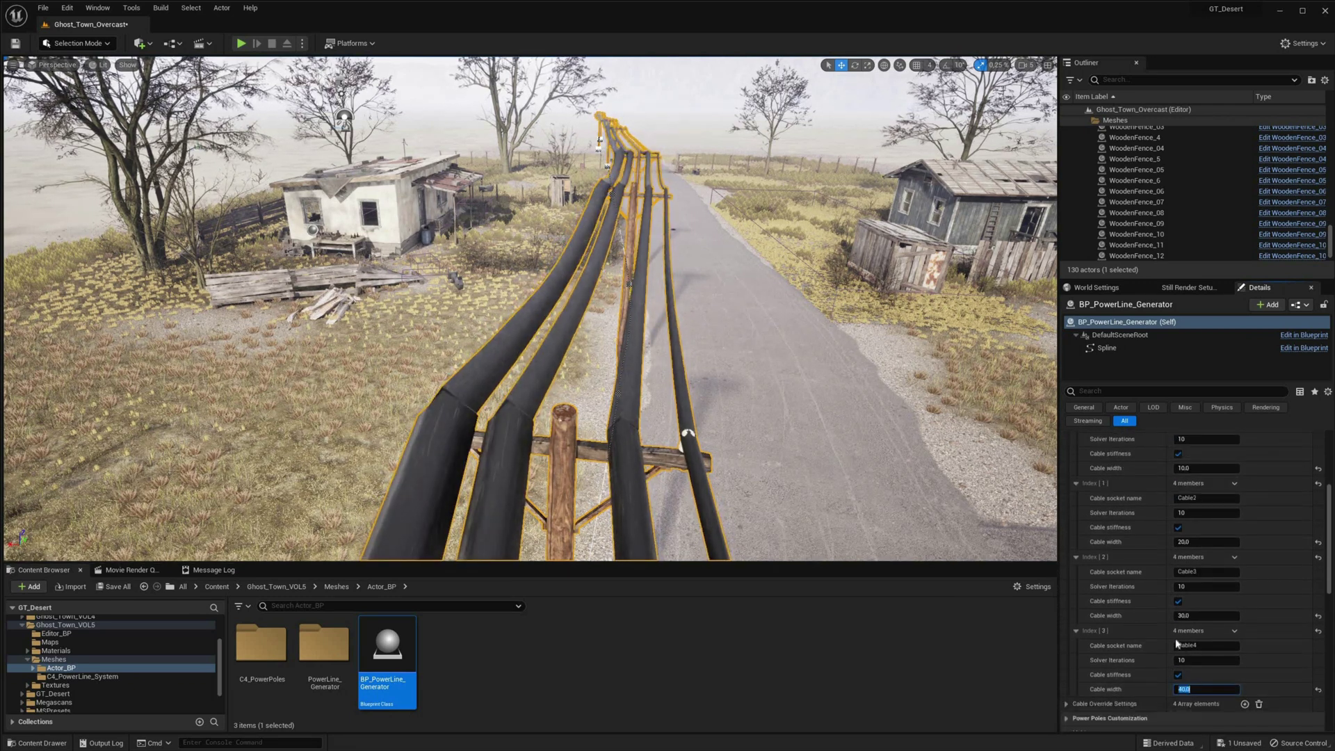
Set the cable width of all four cables back to 2 and collapse the Cable Structure Editor.
text(2)
click(1200, 615)
text(2)
click(1201, 542)
text(2)
click(1200, 469)
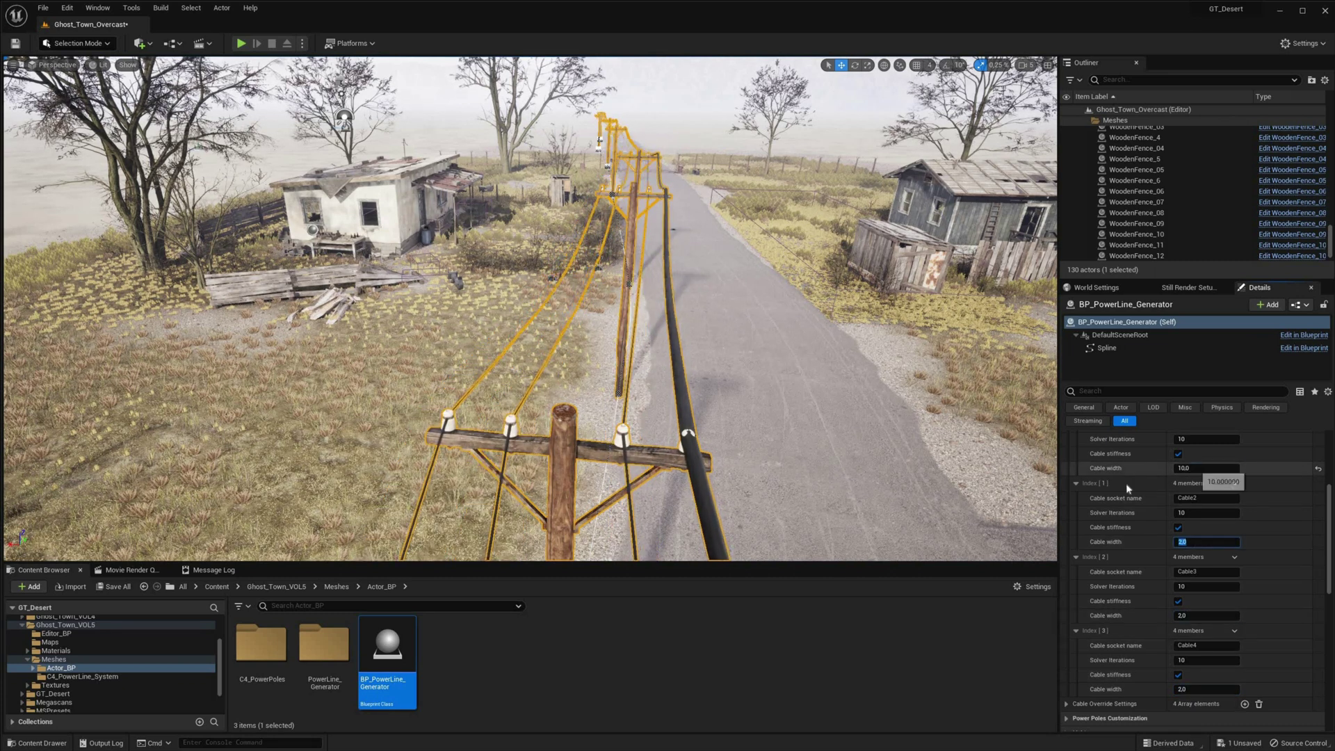
text(2)
key(Return)
scroll(1083, 484, up, 3)
click(1066, 465)
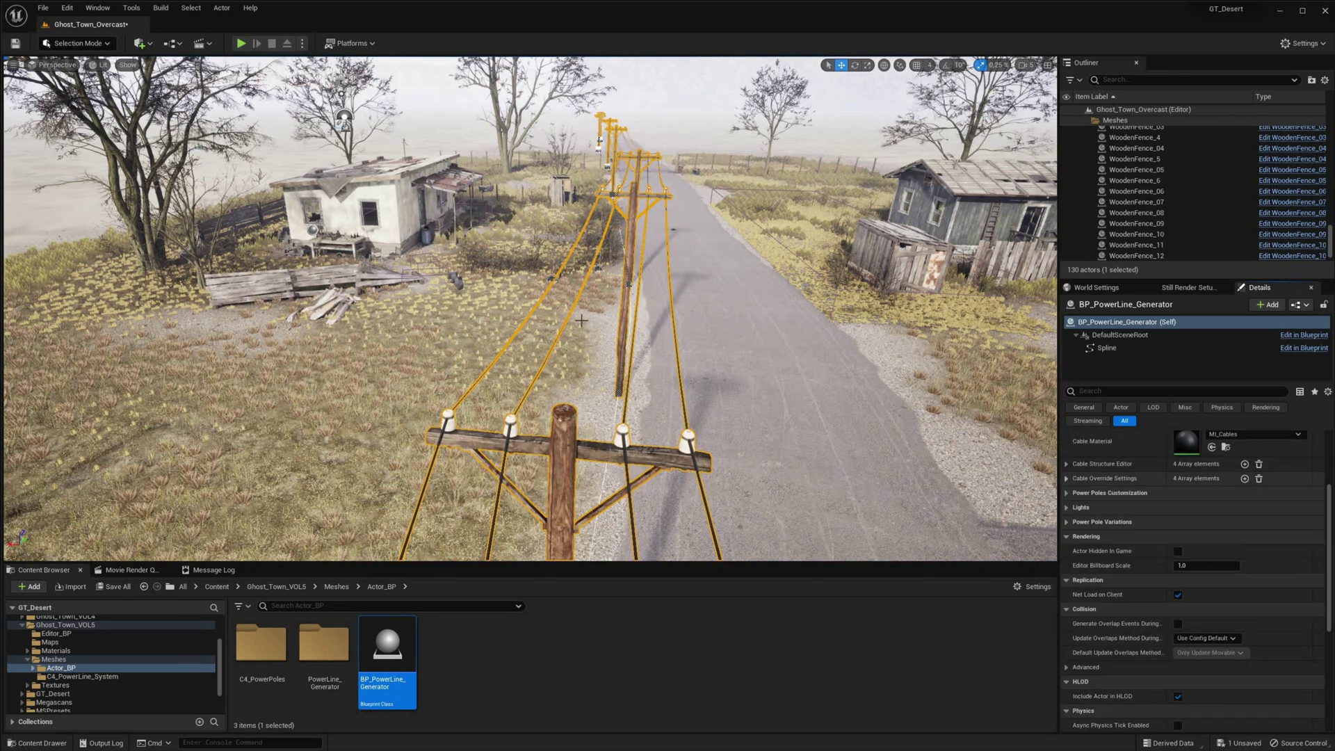
Expand the first entry of Cable Override Settings and enable Show Pole Numbers.
click(1066, 478)
click(1076, 494)
right_drag(500, 375, 441, 339)
click(1066, 613)
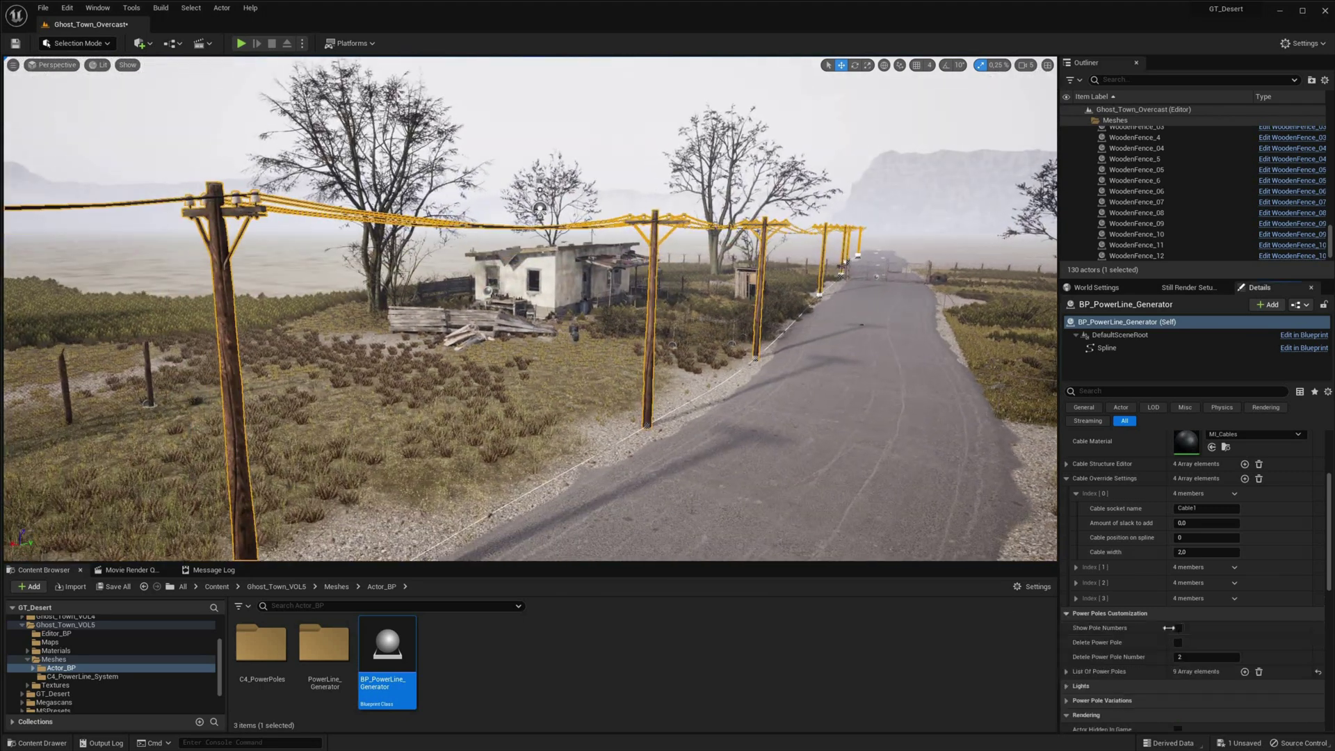
click(1178, 628)
Override Cable1 with a slack amount of 100 at cable position 2 on the spline.
middle_drag(531, 334, 522, 278)
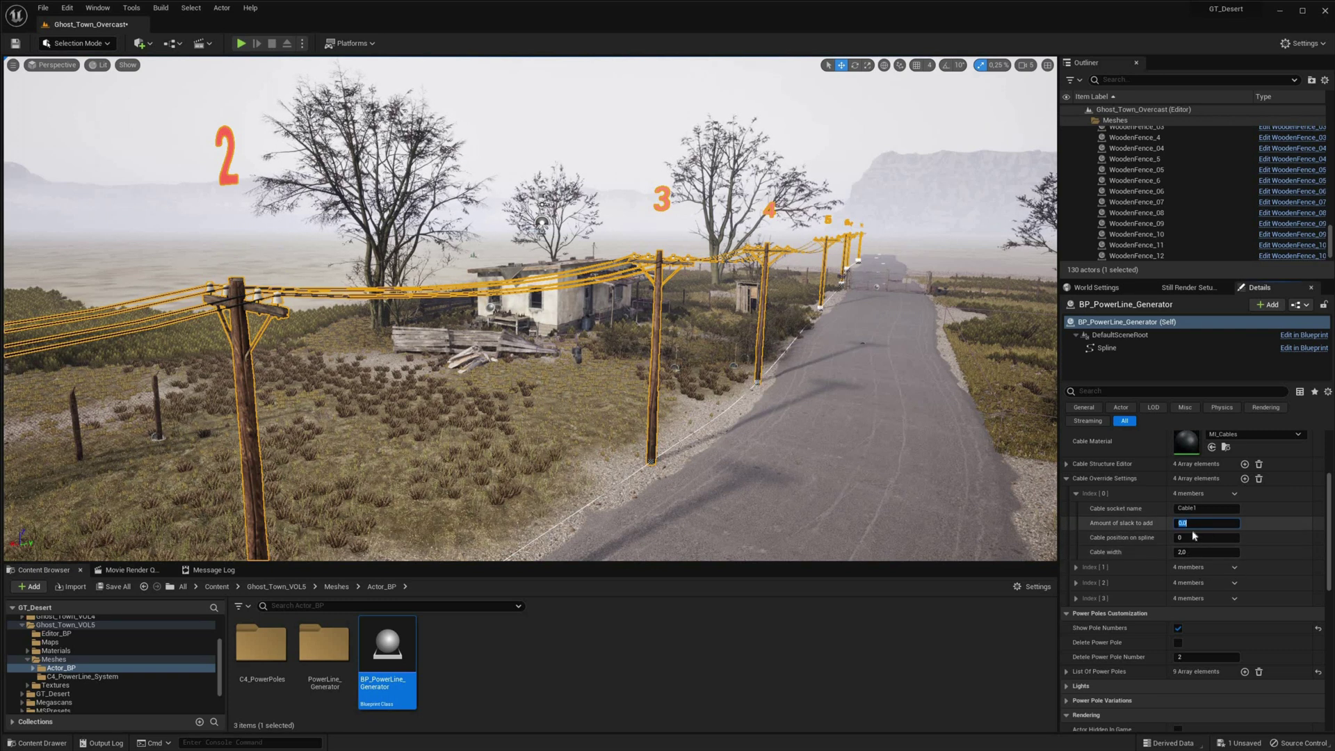
text(100)
key(Return)
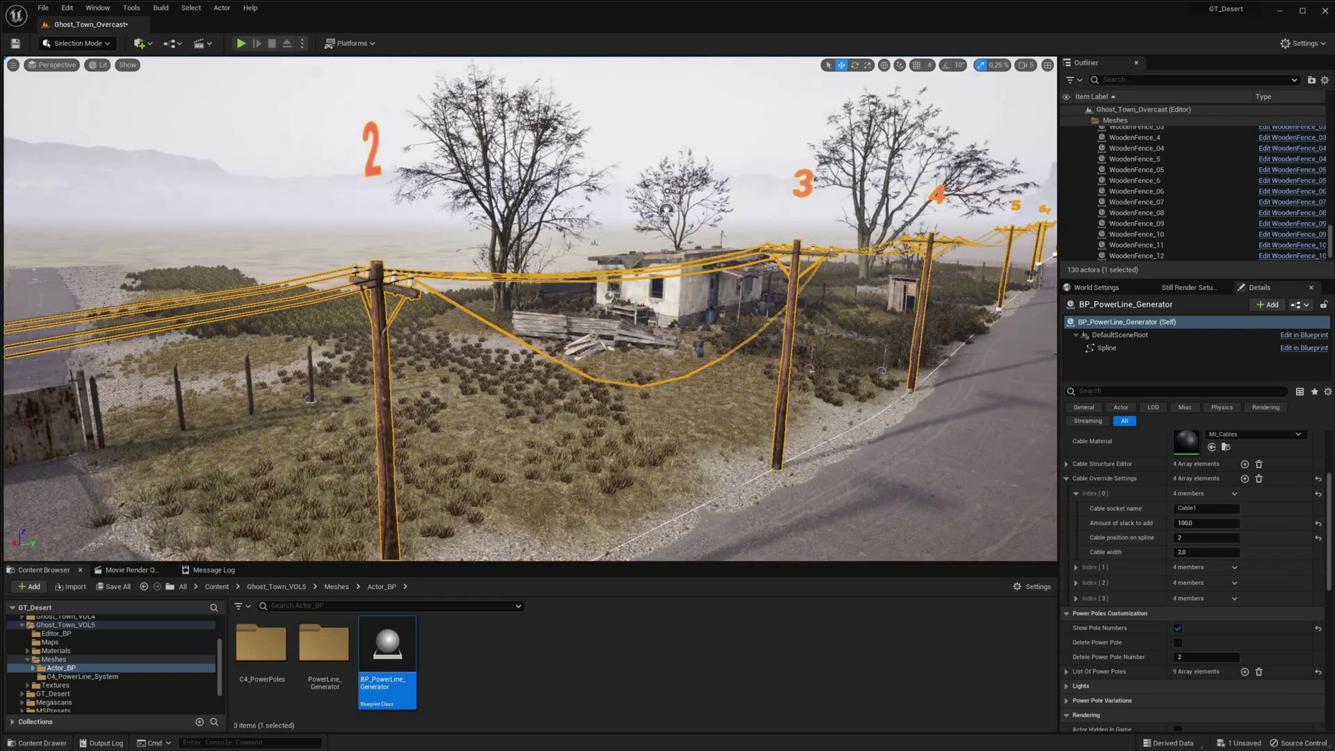
Override Cable2 with a slack amount of 100 at cable position 3 on the spline.
click(1076, 566)
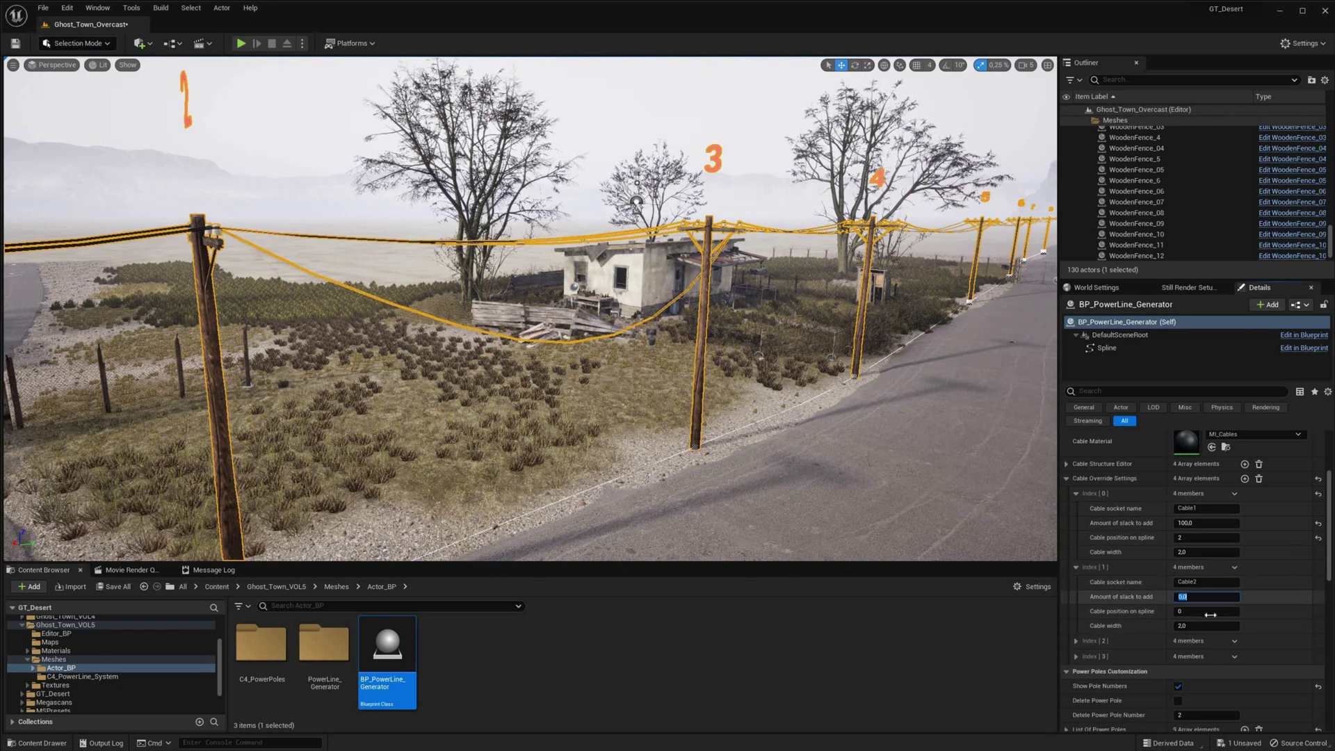
text(100)
key(Tab)
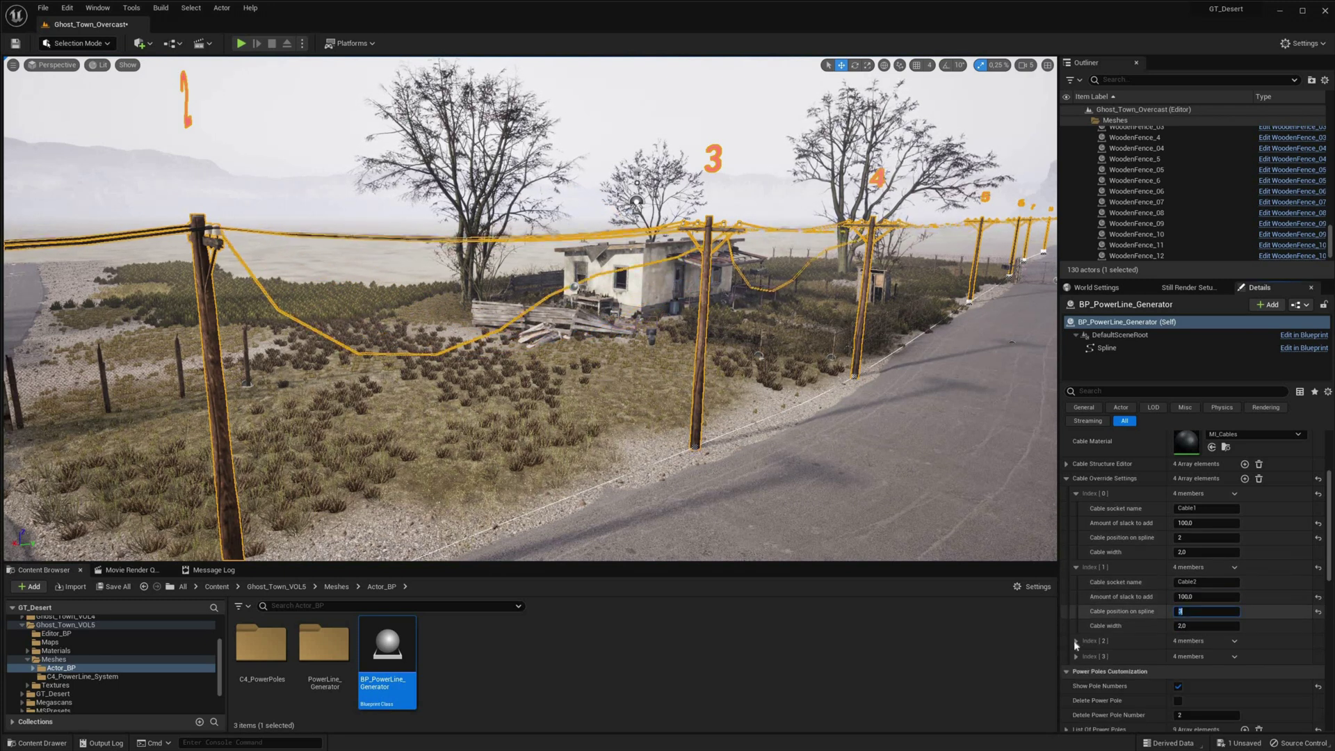
Override Cable3 with a slack amount of 50 at cable position 4 on the spline.
click(1076, 642)
click(1187, 669)
text(50)
key(Tab)
text(4)
key(Return)
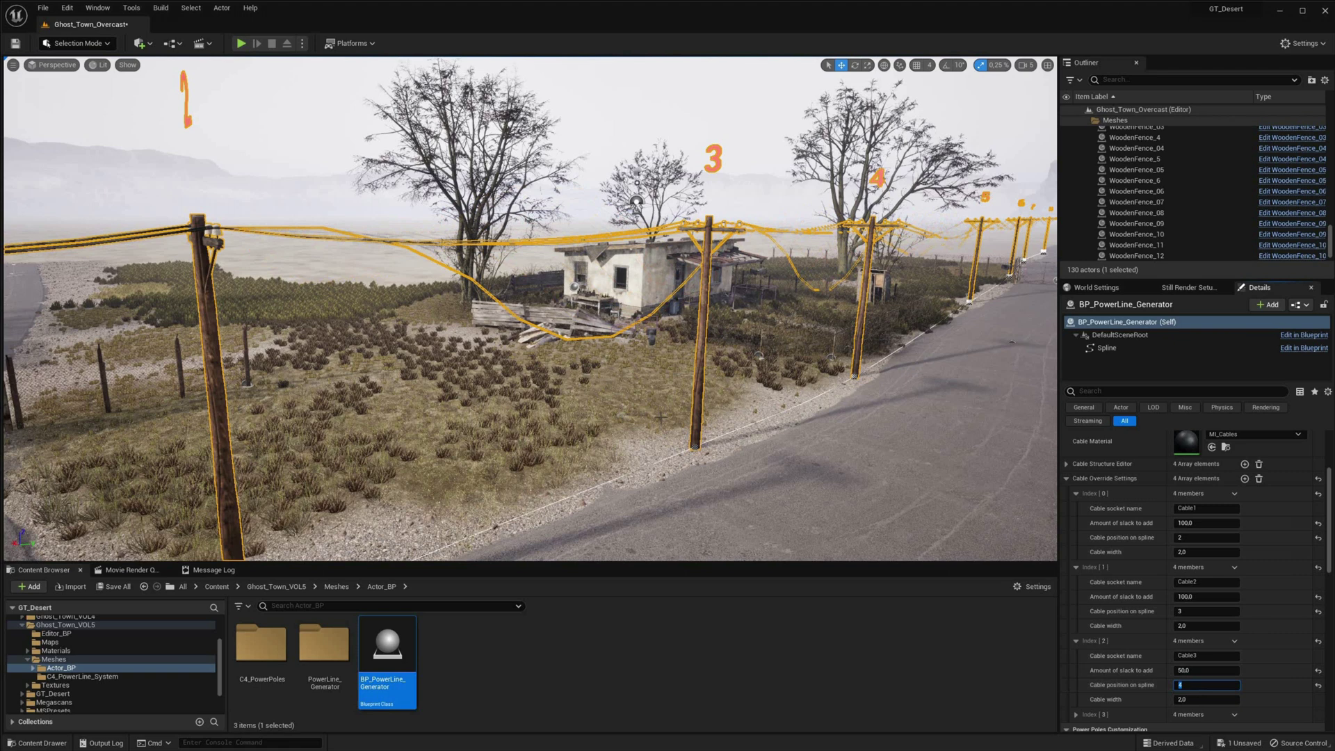
Override Cable4 with a slack amount of 30.
right_drag(660, 417, 723, 421)
scroll(1126, 660, down, 3)
click(1077, 595)
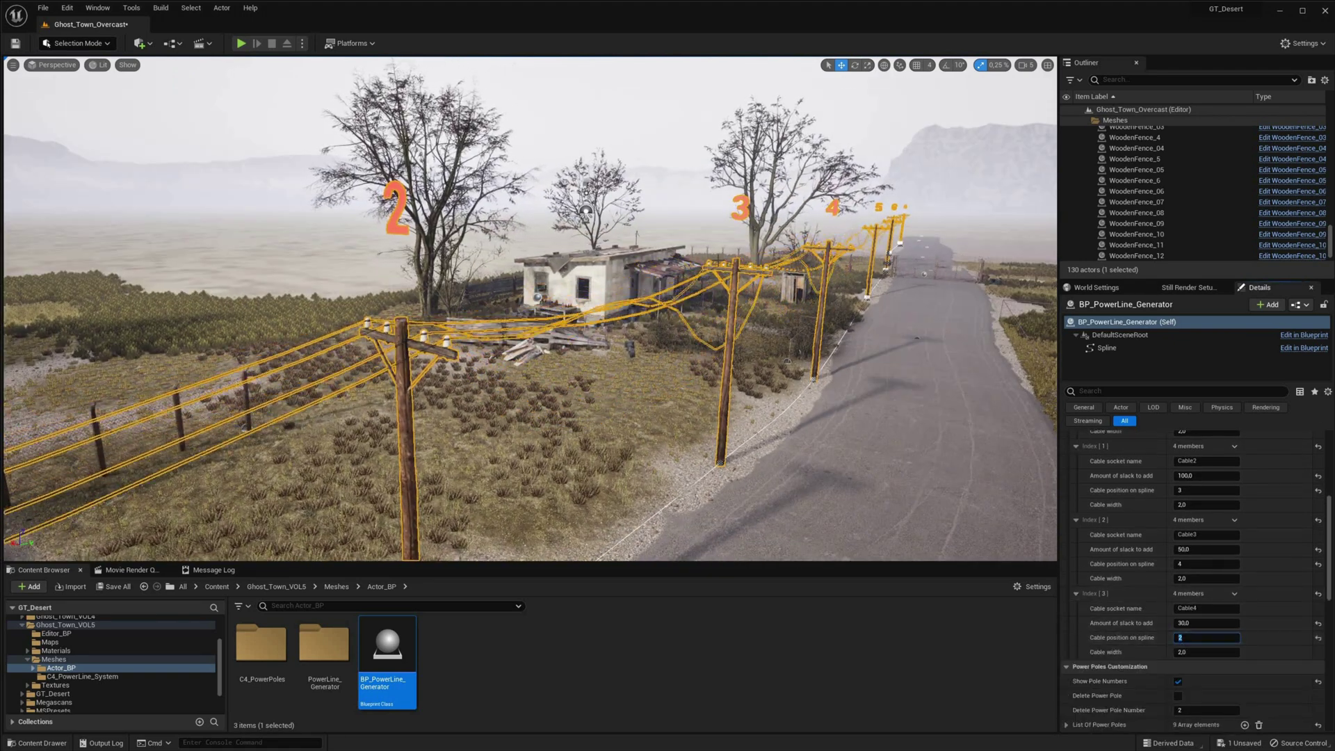
Set Cable4's override to cable position 2 and add a fifth override for Cable2 with slack 50 at position 2.
key(Return)
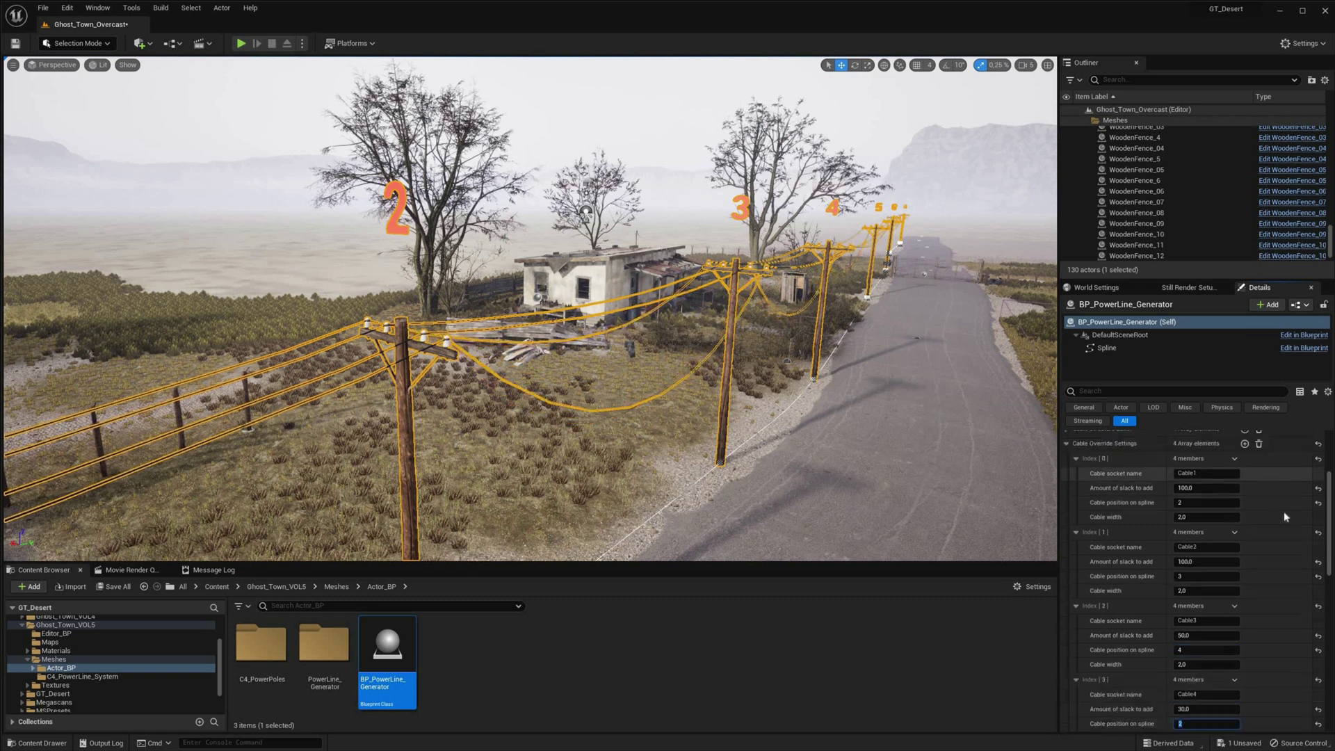
scroll(1265, 504, up, 3)
scroll(1210, 583, down, 5)
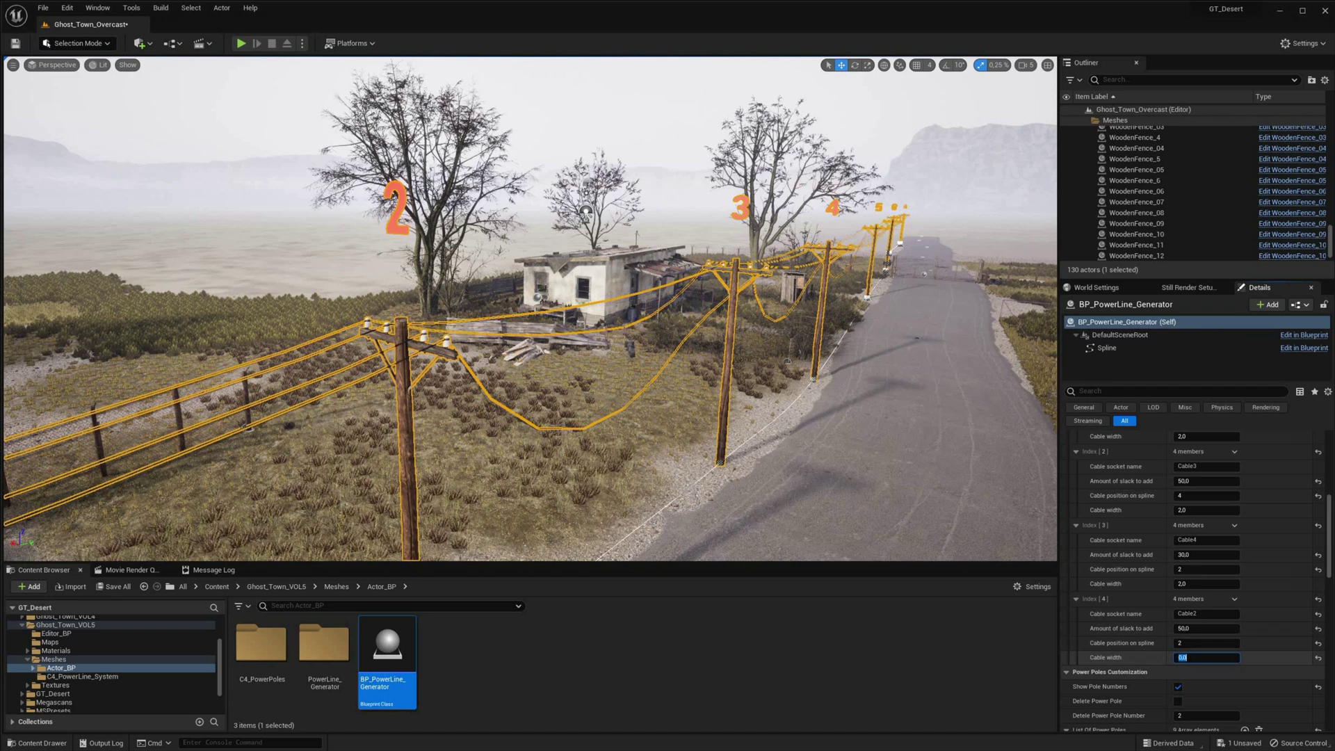
right_drag(695, 334, 792, 372)
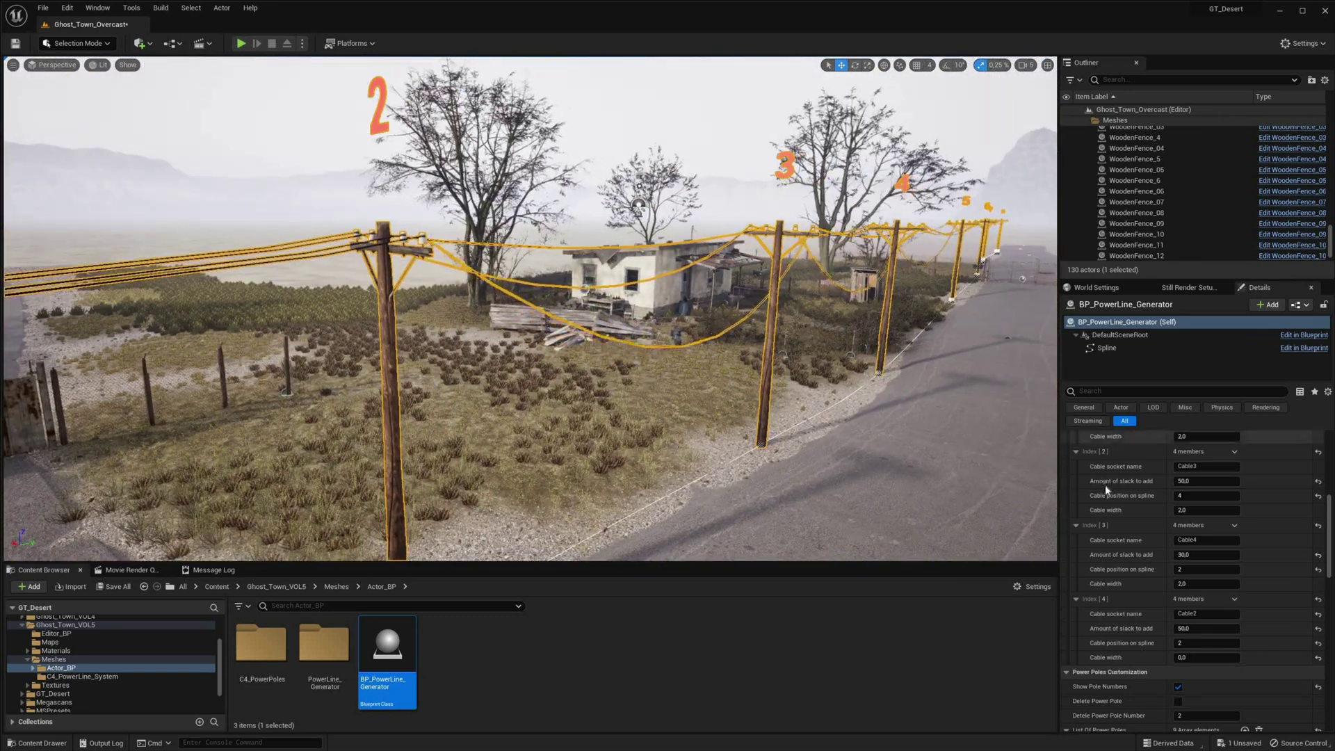
Collapse the cable override settings and assign the MI_Bulb_A material to the cables.
scroll(1104, 486, up, 5)
click(1066, 461)
scroll(1245, 502, up, 3)
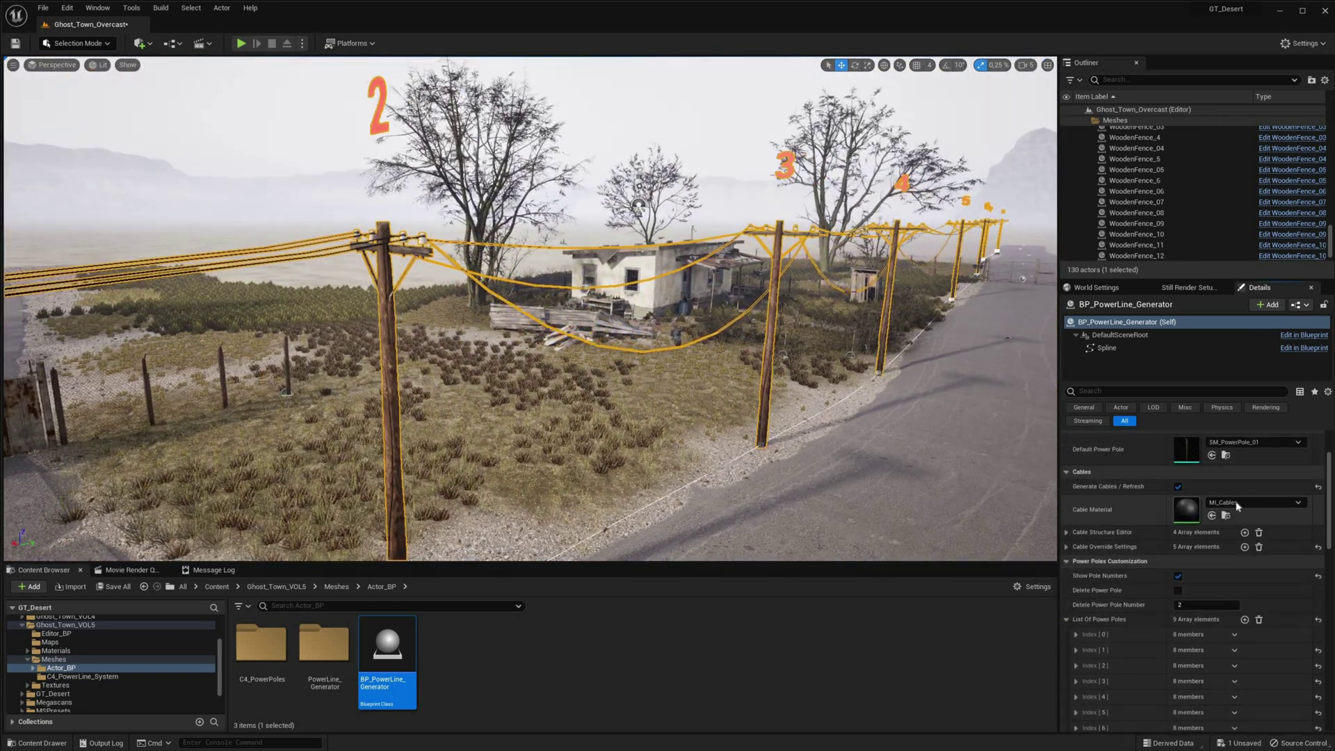
click(1236, 506)
click(1254, 383)
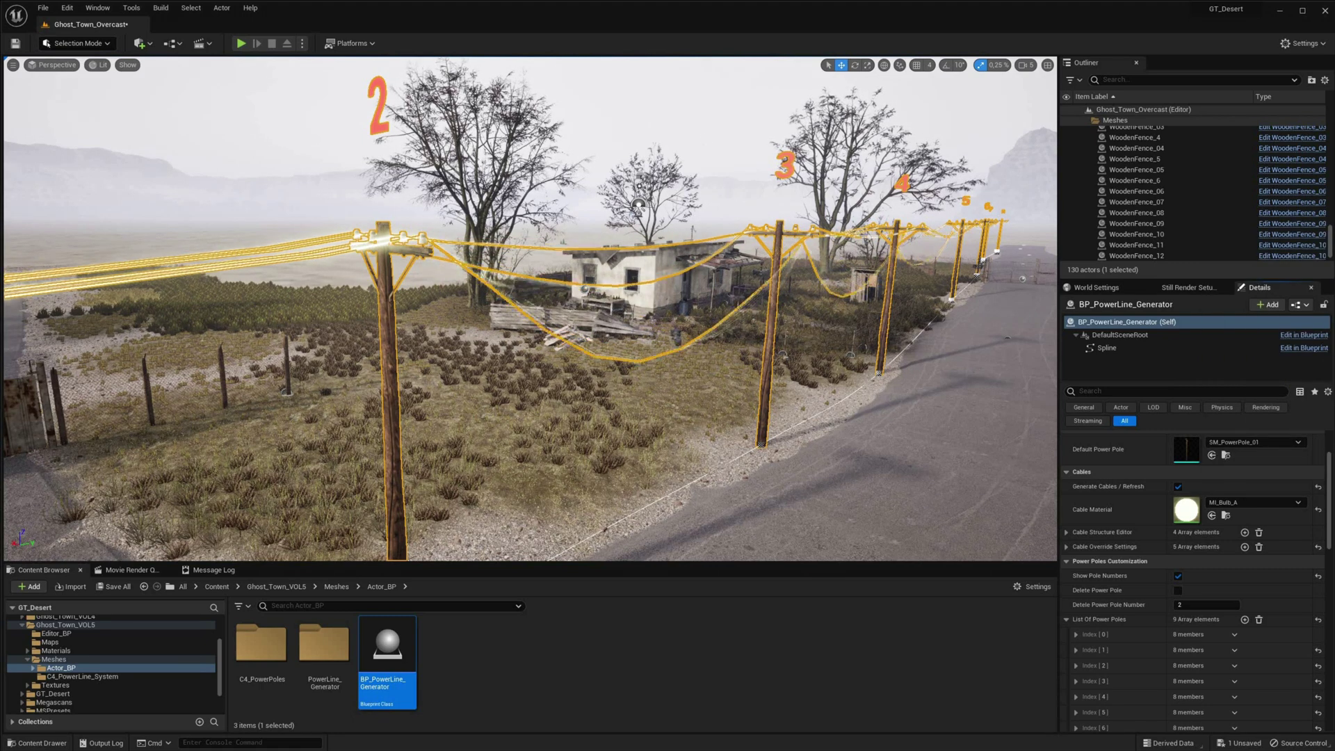
Lower the sun to night to preview the glowing cables with the generator deselected, and bring back daylight with the generator selected.
key(Escape)
key(ctrl+l)
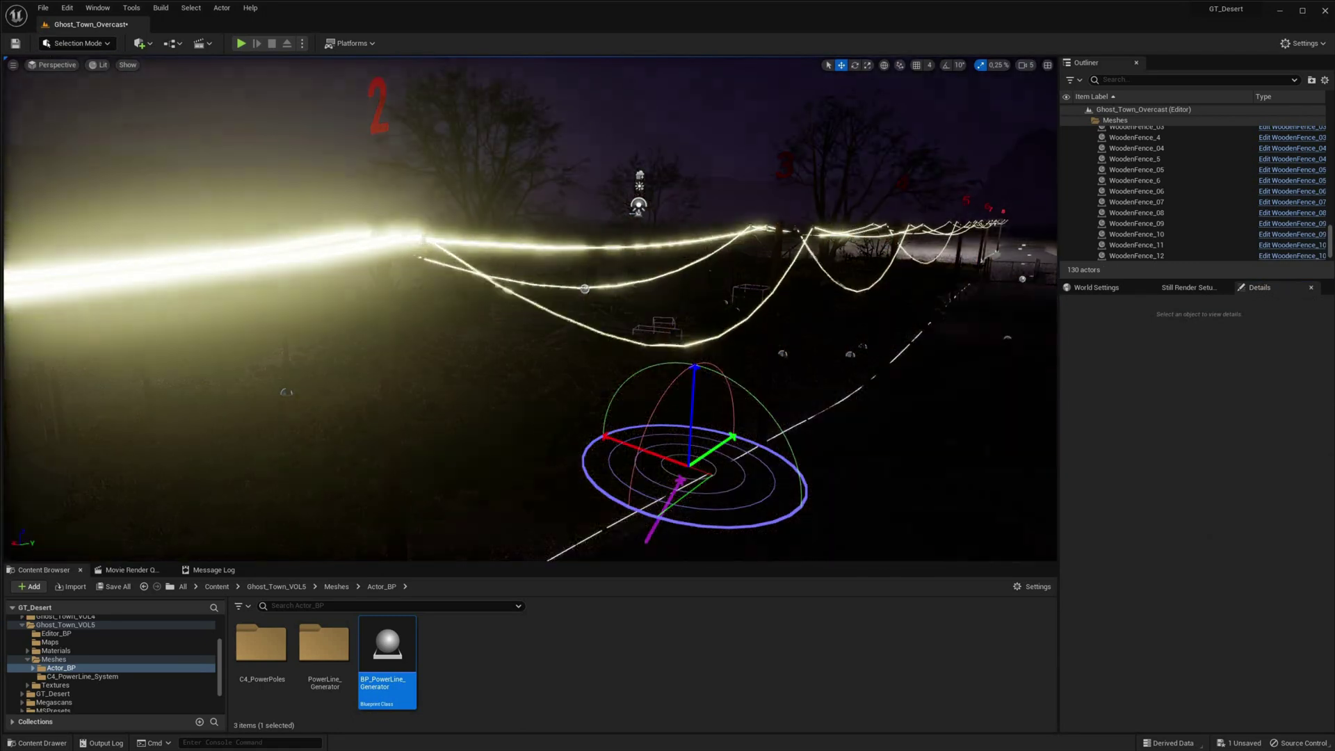
middle_drag(659, 344, 717, 312)
key(ctrl+l)
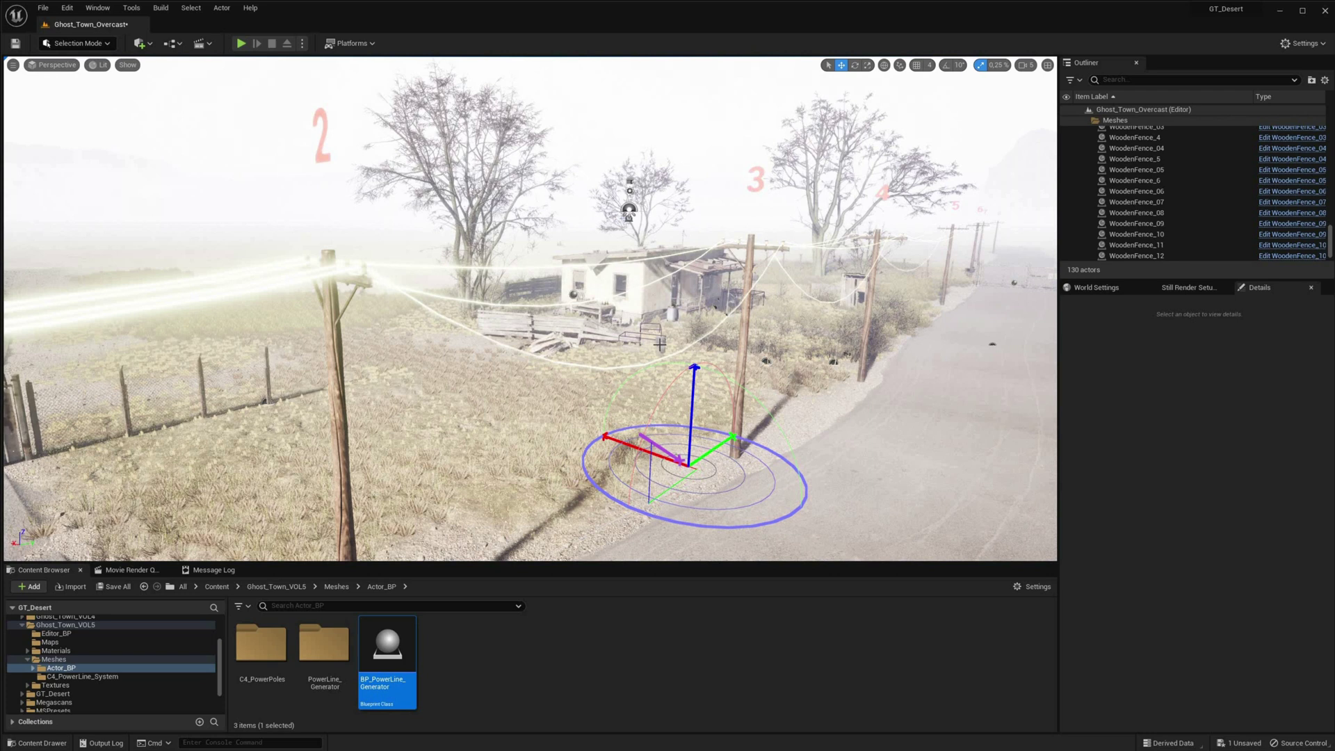
key(ctrl+z)
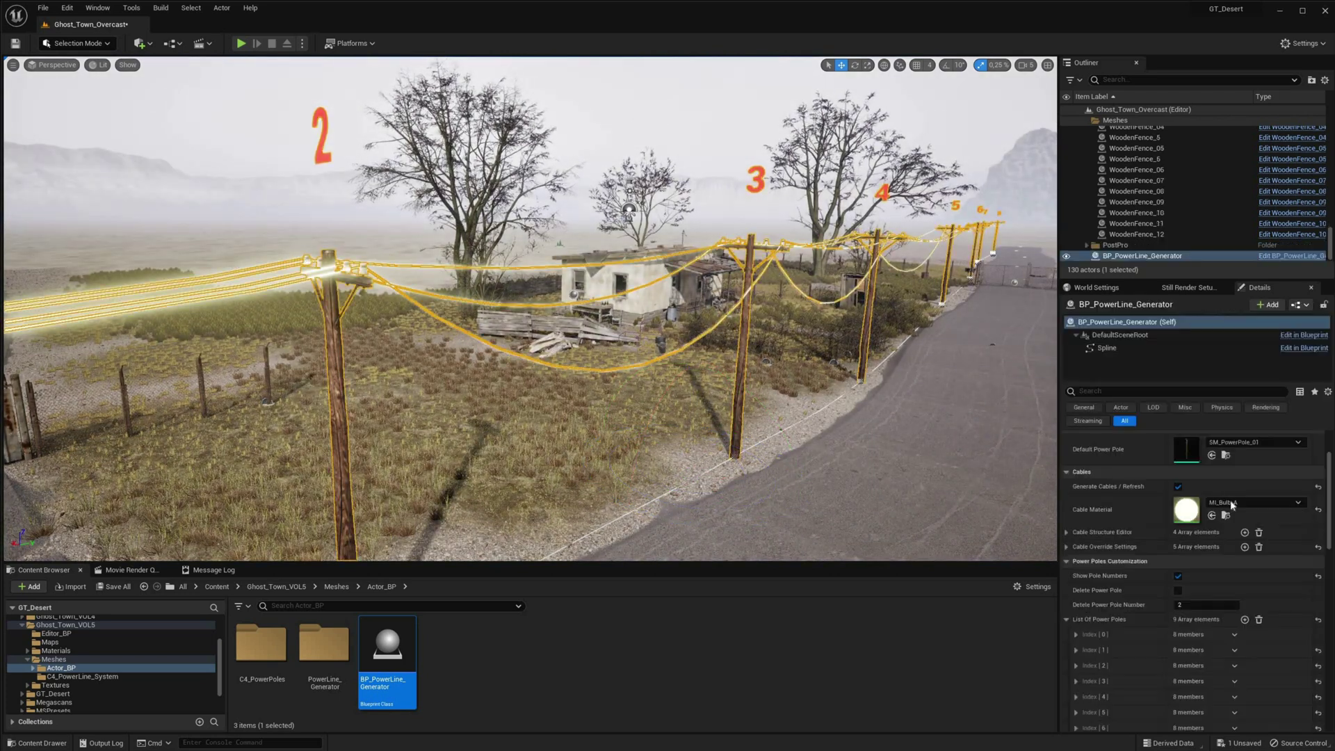
Assign the MI_Cables material to the power line cables.
click(1229, 502)
scroll(1251, 427, up, 1)
click(1266, 402)
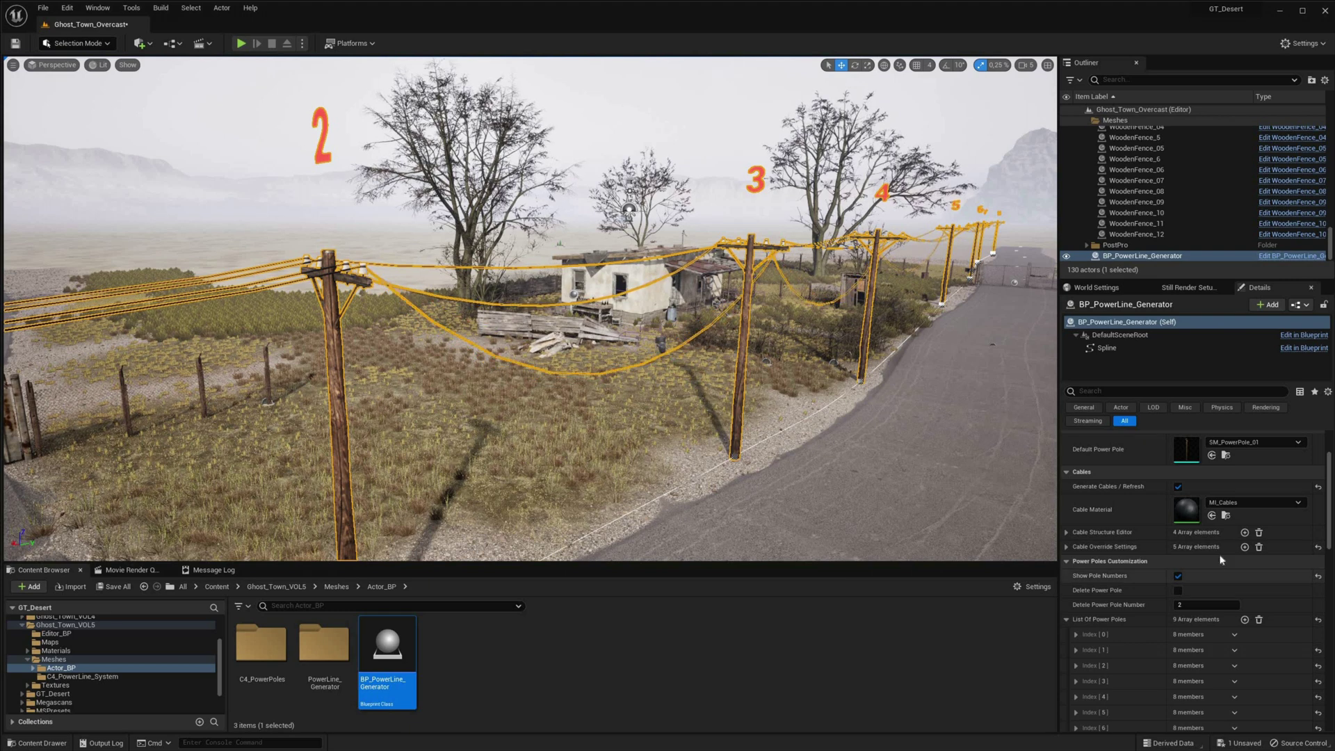
Try the pole deletion option on power pole number 2 and switch it off again.
scroll(1088, 576, down, 1)
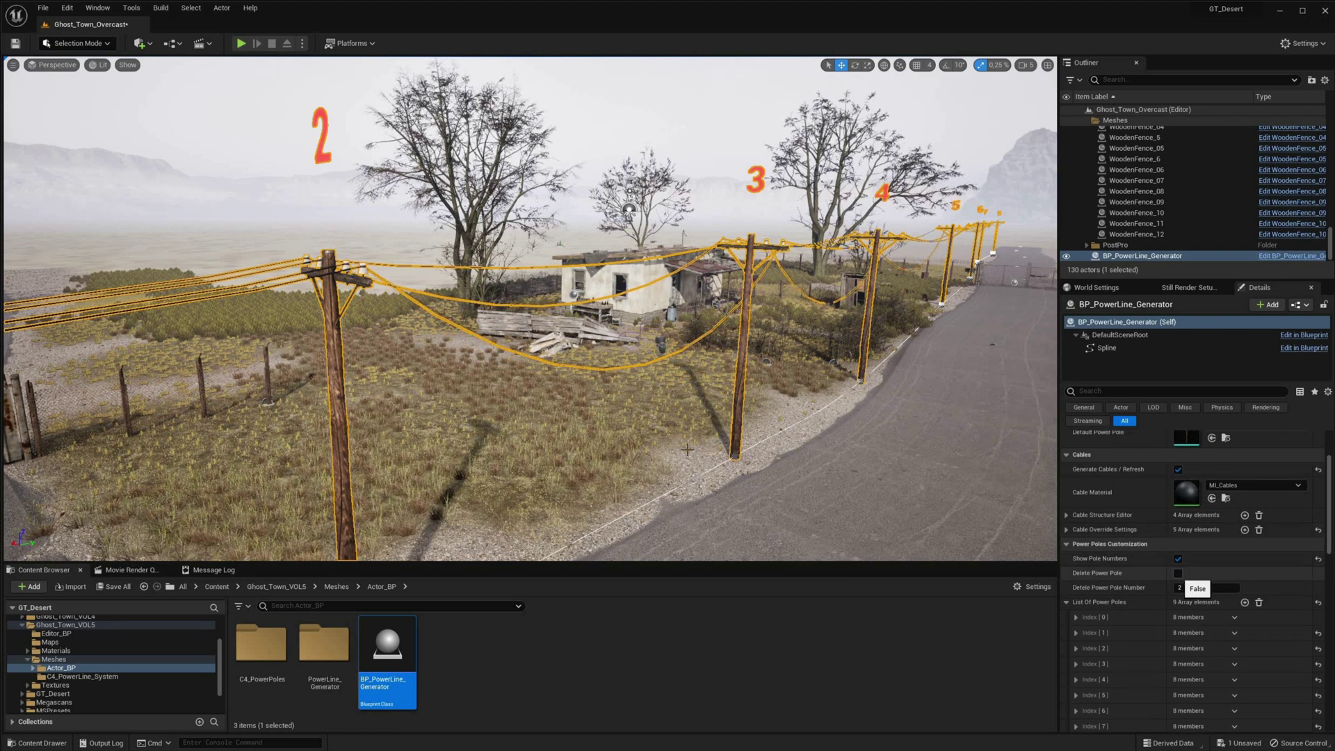
click(1178, 574)
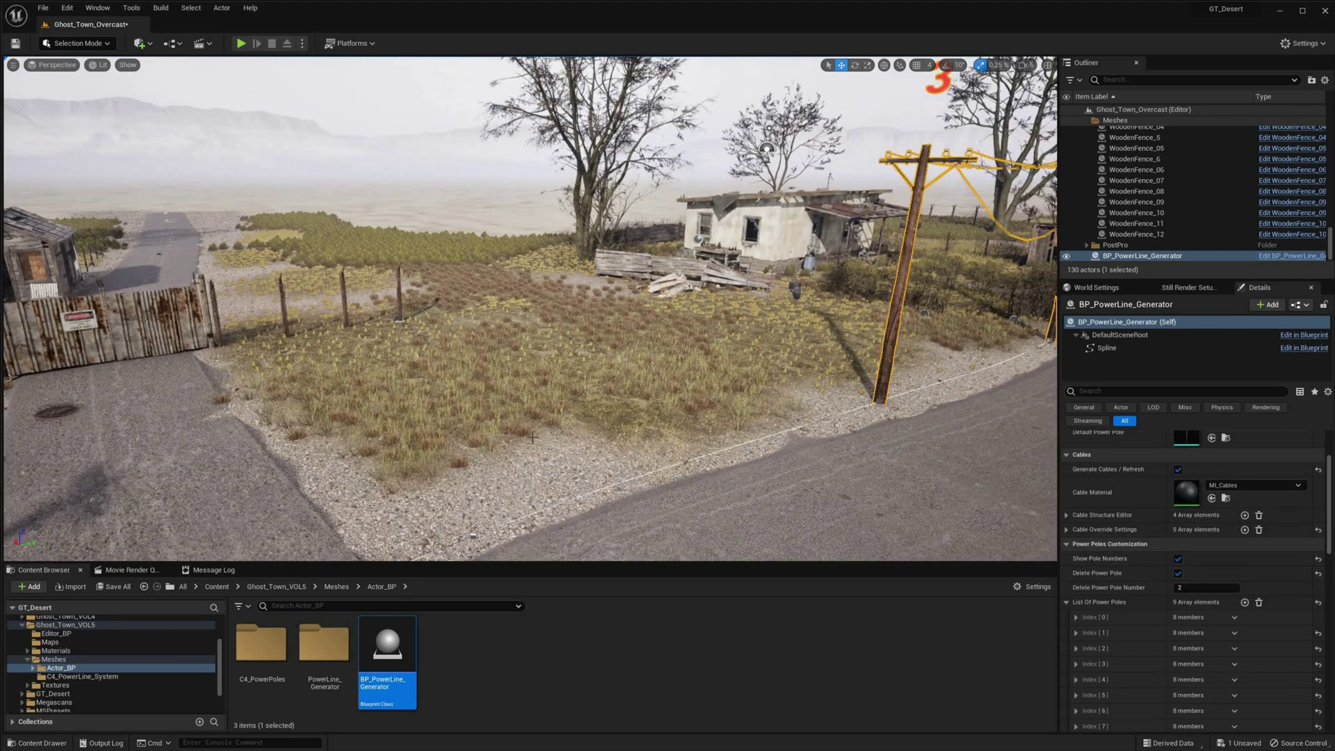
right_drag(532, 437, 584, 459)
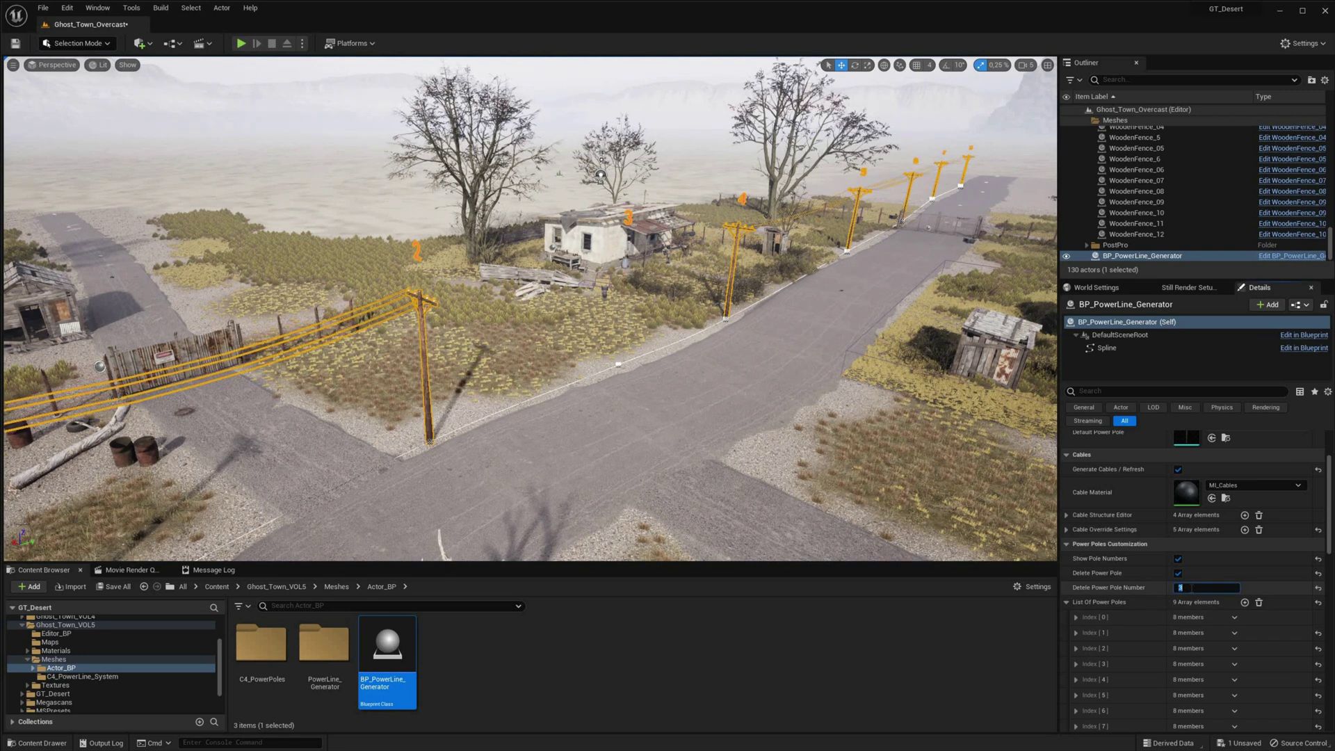
click(1178, 573)
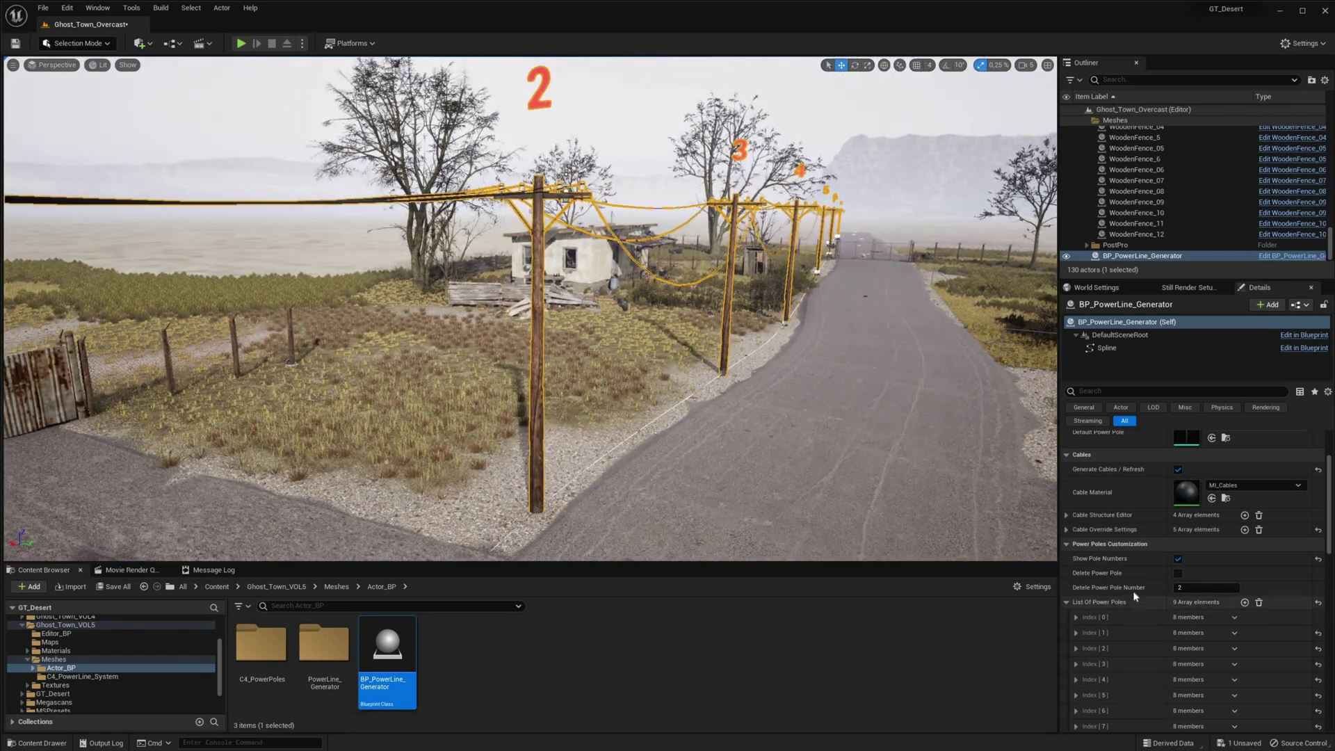
Enable all accessories on power pole 2: angle brace, transformer, lamp, concrete base, signs, speakers, ladder and fuse box.
scroll(1079, 515, down, 3)
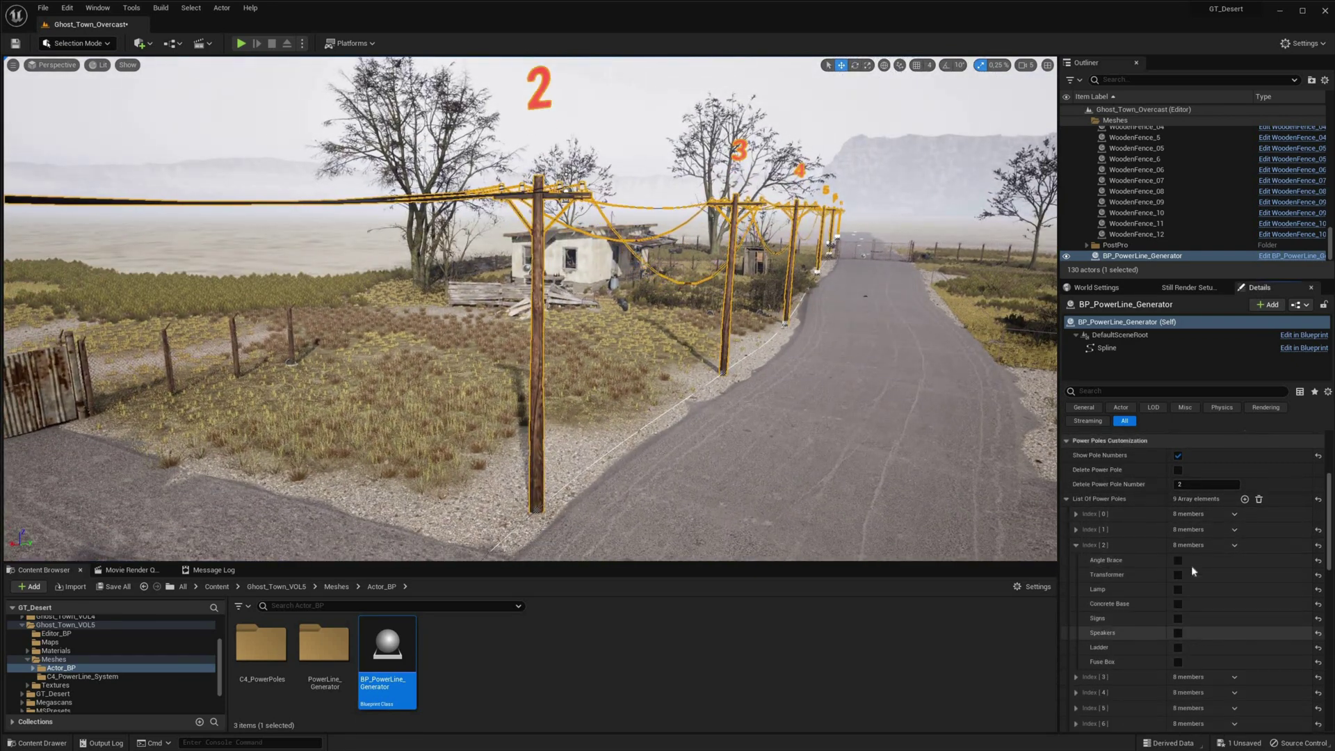
click(1177, 560)
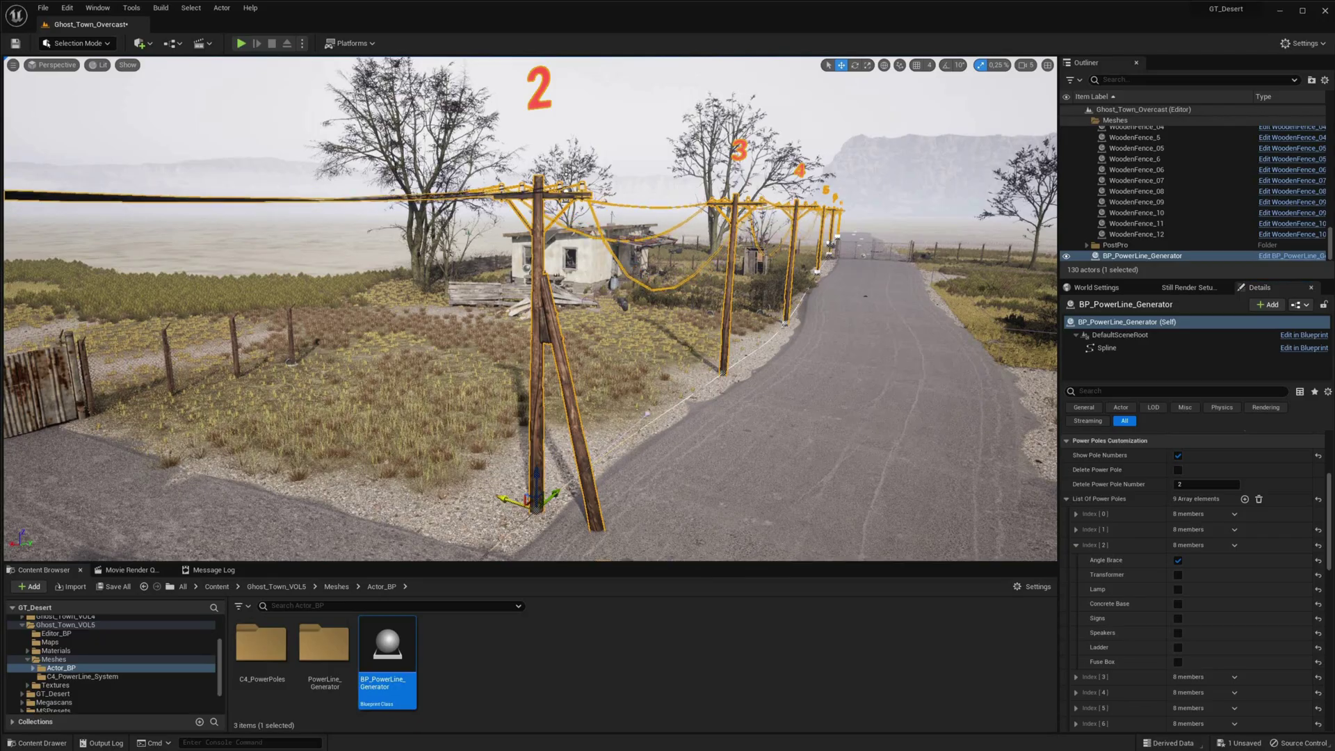
click(1177, 574)
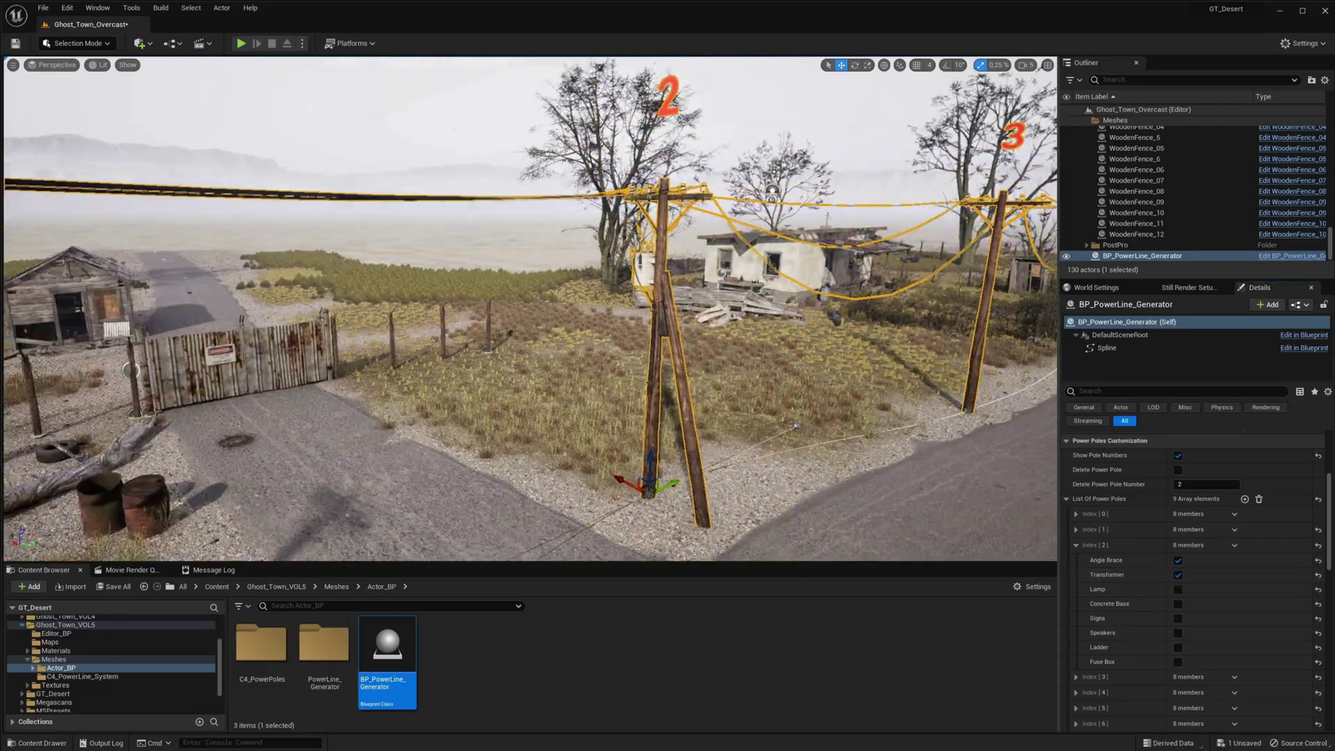
right_drag(530, 308, 361, 334)
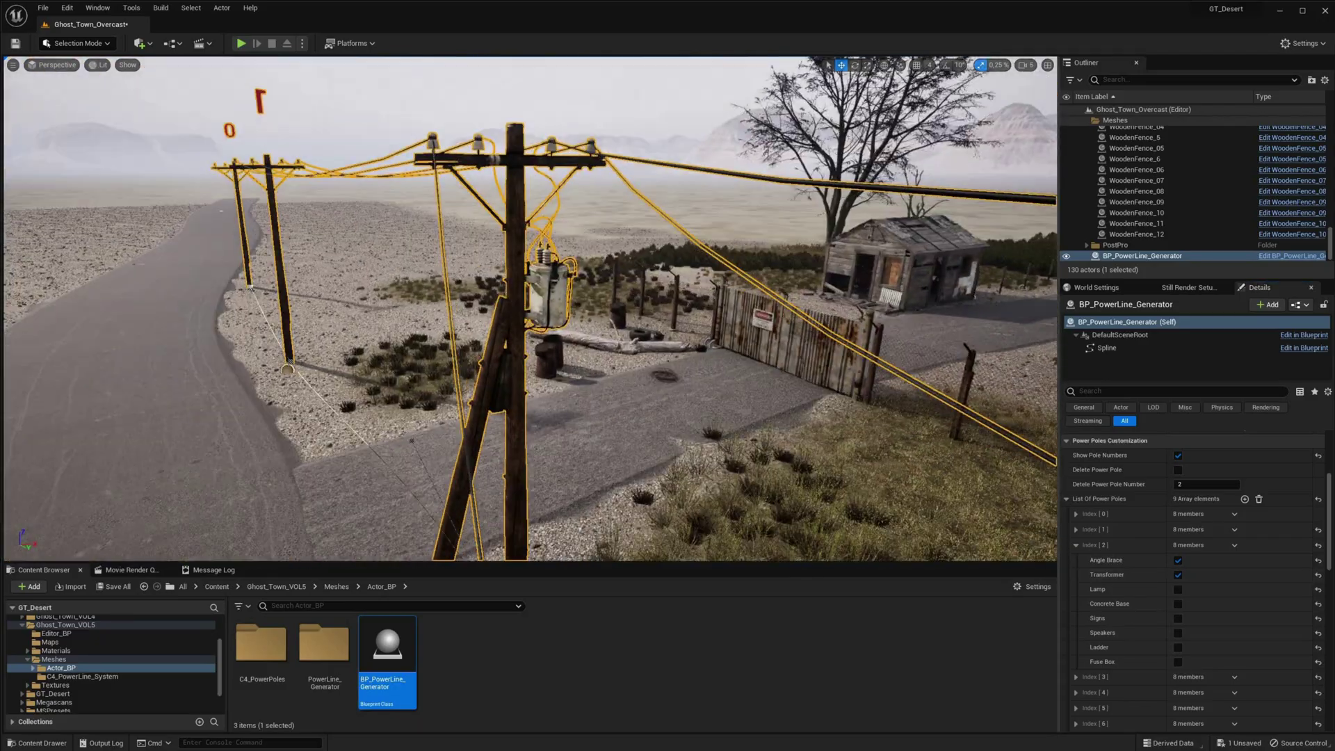
mouse_move(583, 384)
right_down()
mouse_move(591, 410)
mouse_move(583, 384)
right_up()
click(1177, 588)
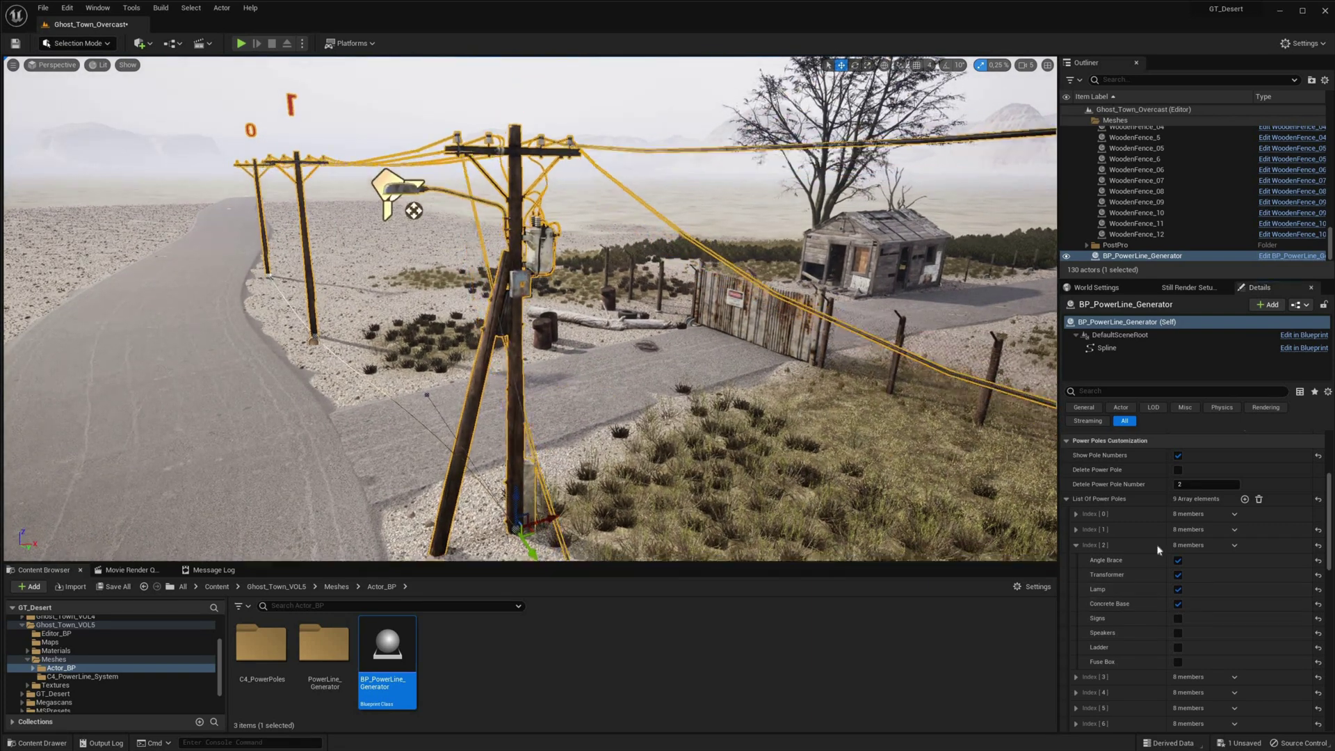
click(1176, 617)
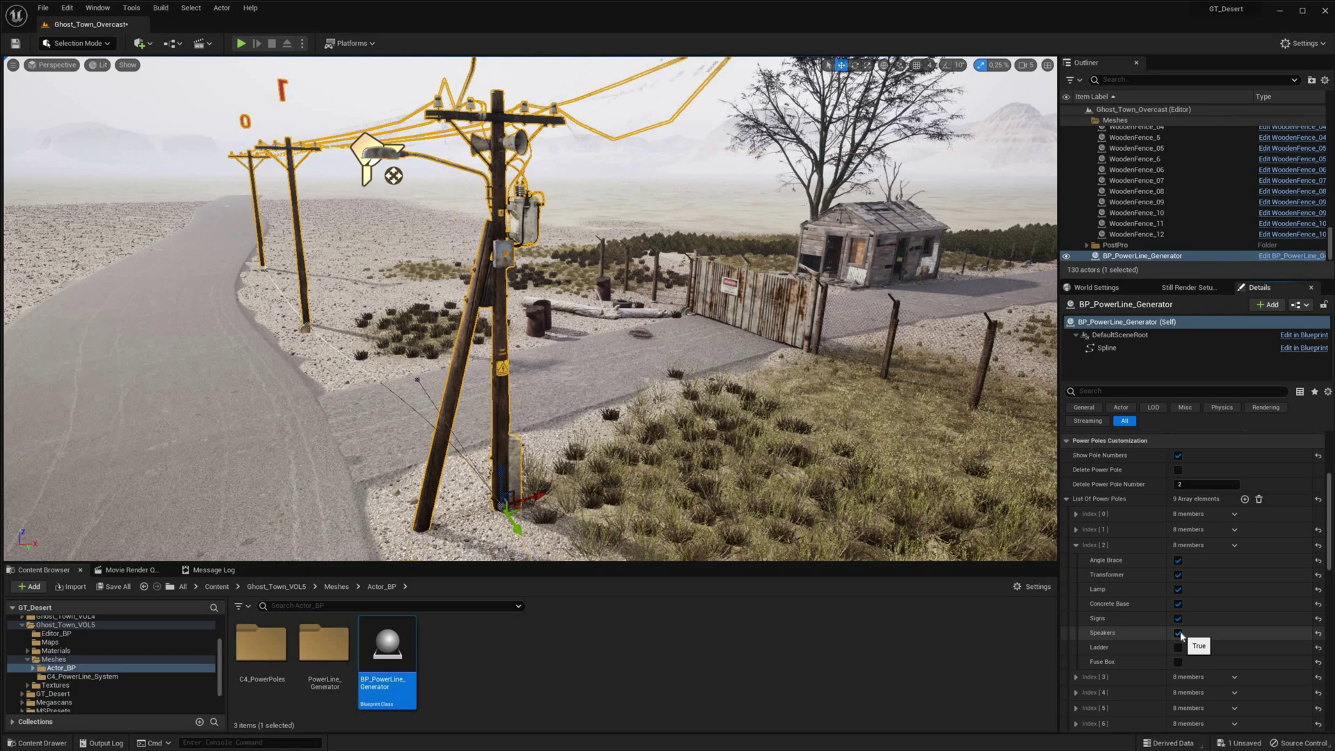
click(1177, 646)
click(1177, 661)
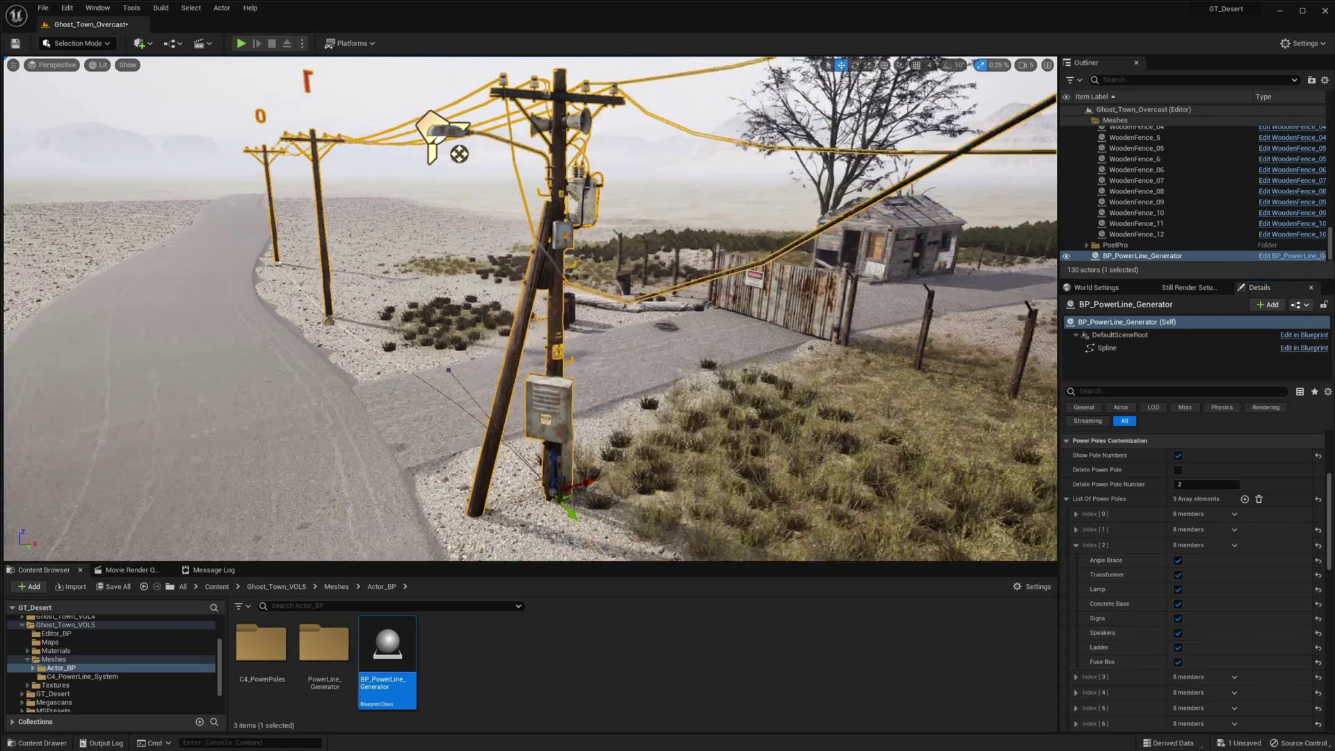
Equip power pole 5 with the angle brace, transformer, lamp, concrete base, signs, speakers, ladder and fuse box.
mouse_move(525, 233)
right_down()
mouse_move(525, 209)
mouse_move(525, 233)
right_up()
key(s)
mouse_move(616, 220)
right_down()
mouse_move(605, 221)
mouse_move(616, 220)
right_up()
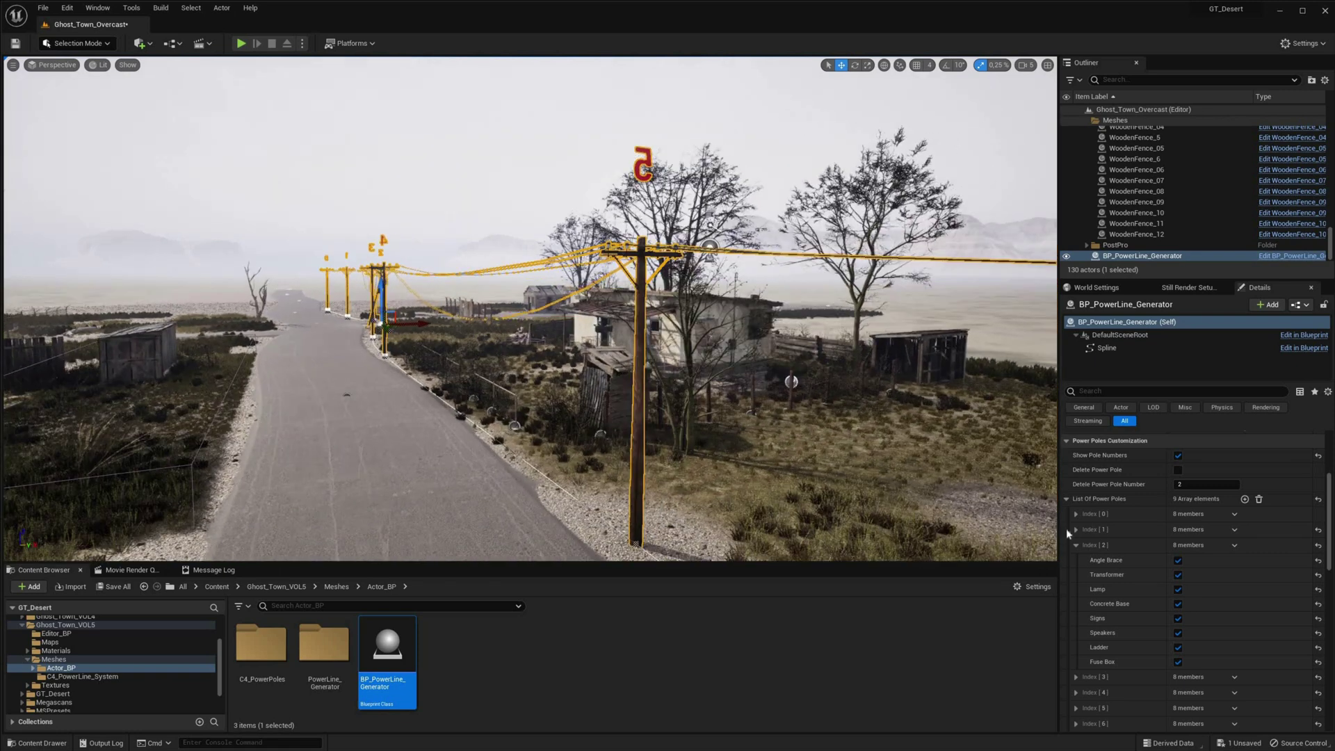
click(1095, 592)
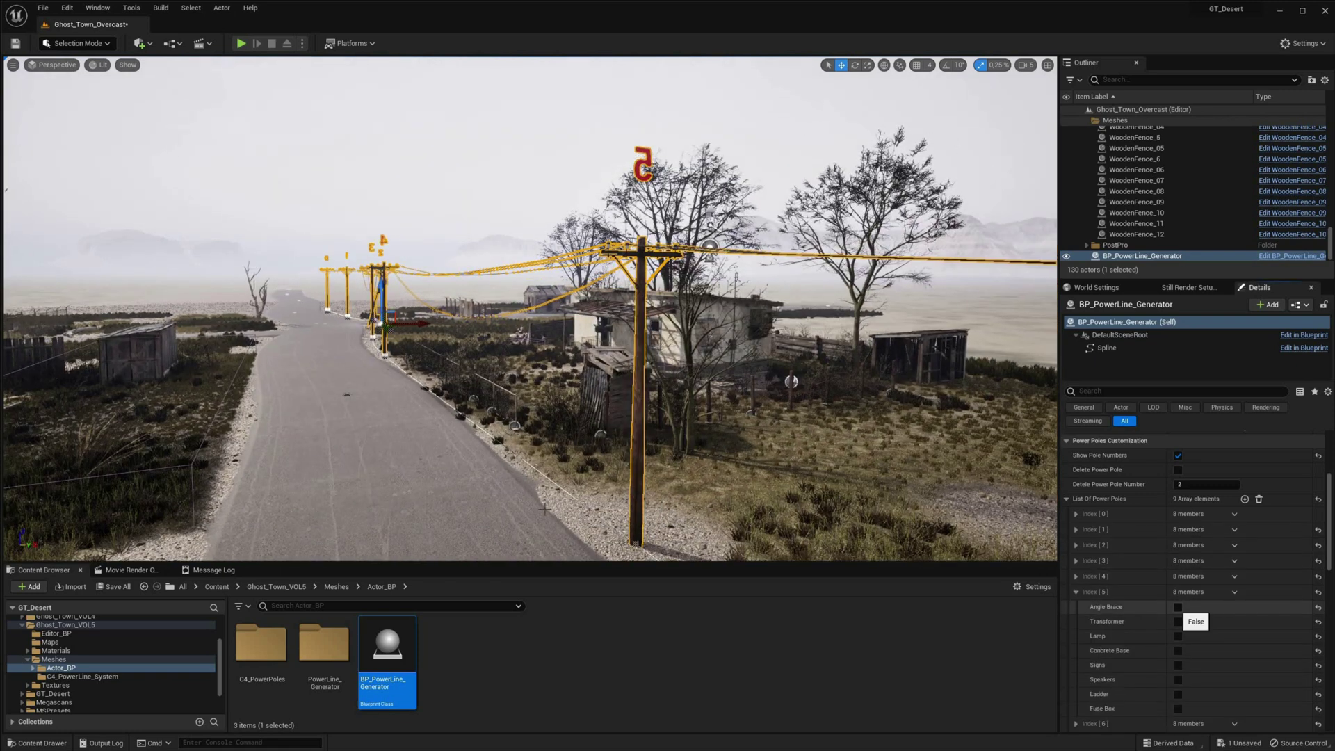
drag(660, 538, 704, 531)
scroll(699, 531, down, 2)
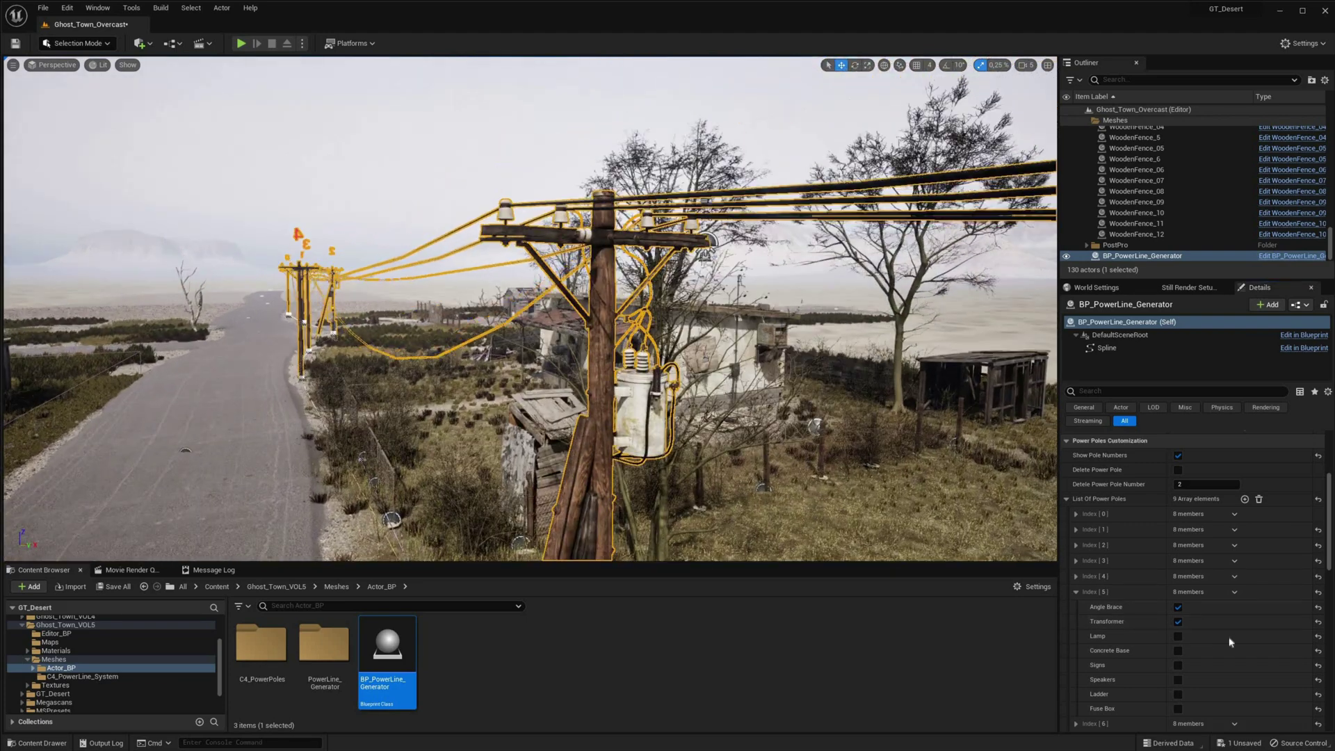
click(1178, 636)
click(1178, 651)
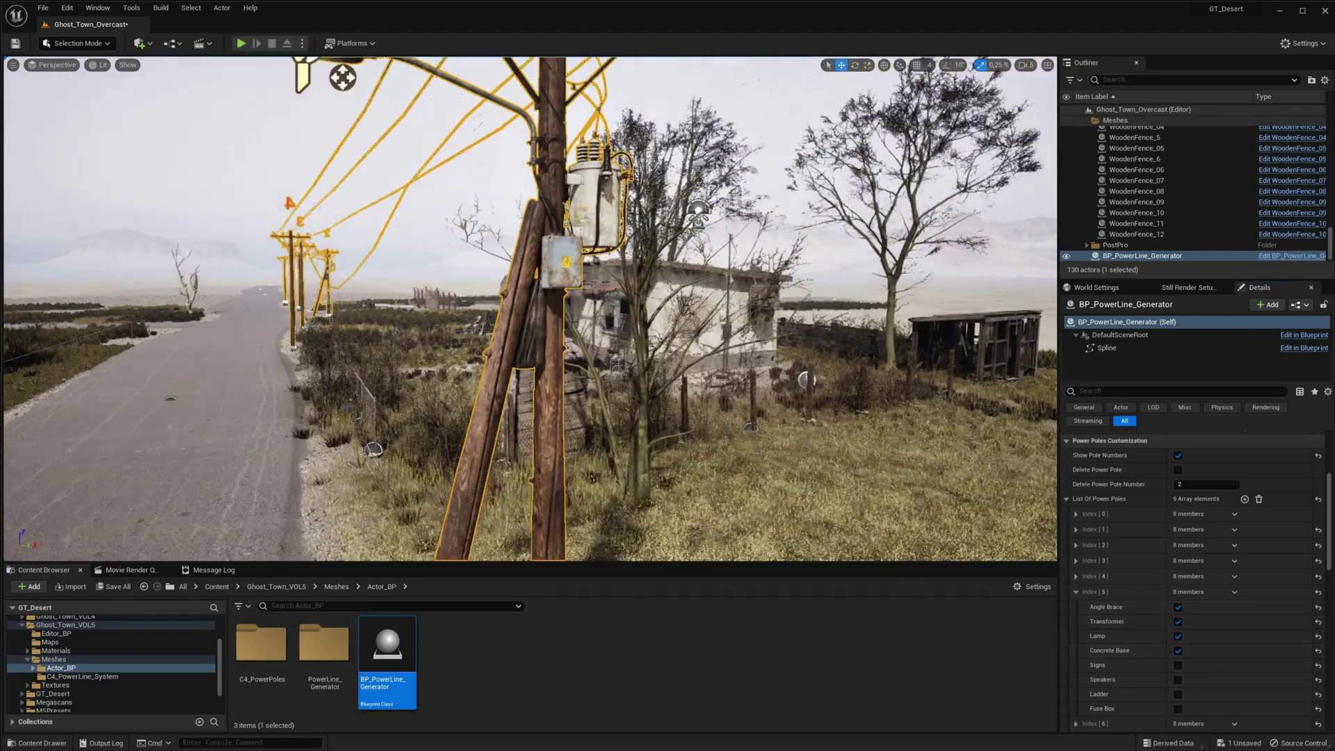
click(1178, 665)
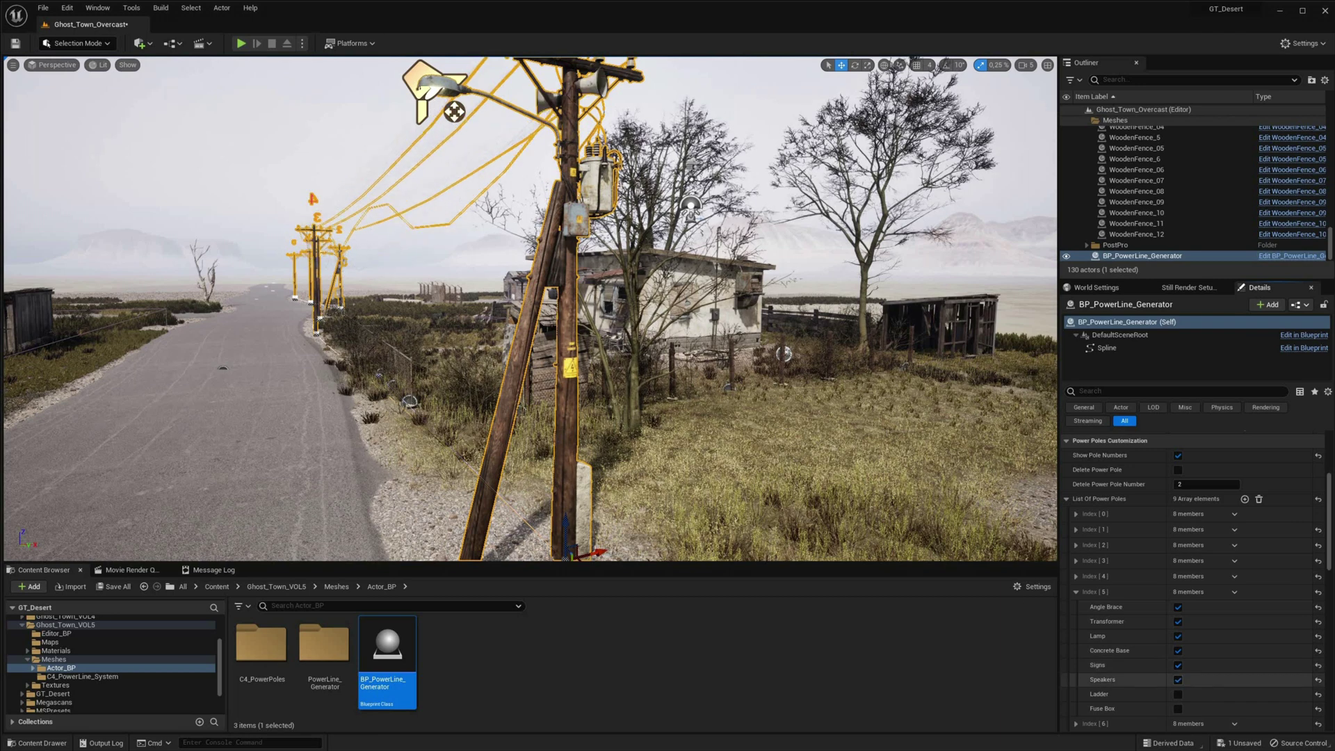
click(1177, 679)
click(1178, 693)
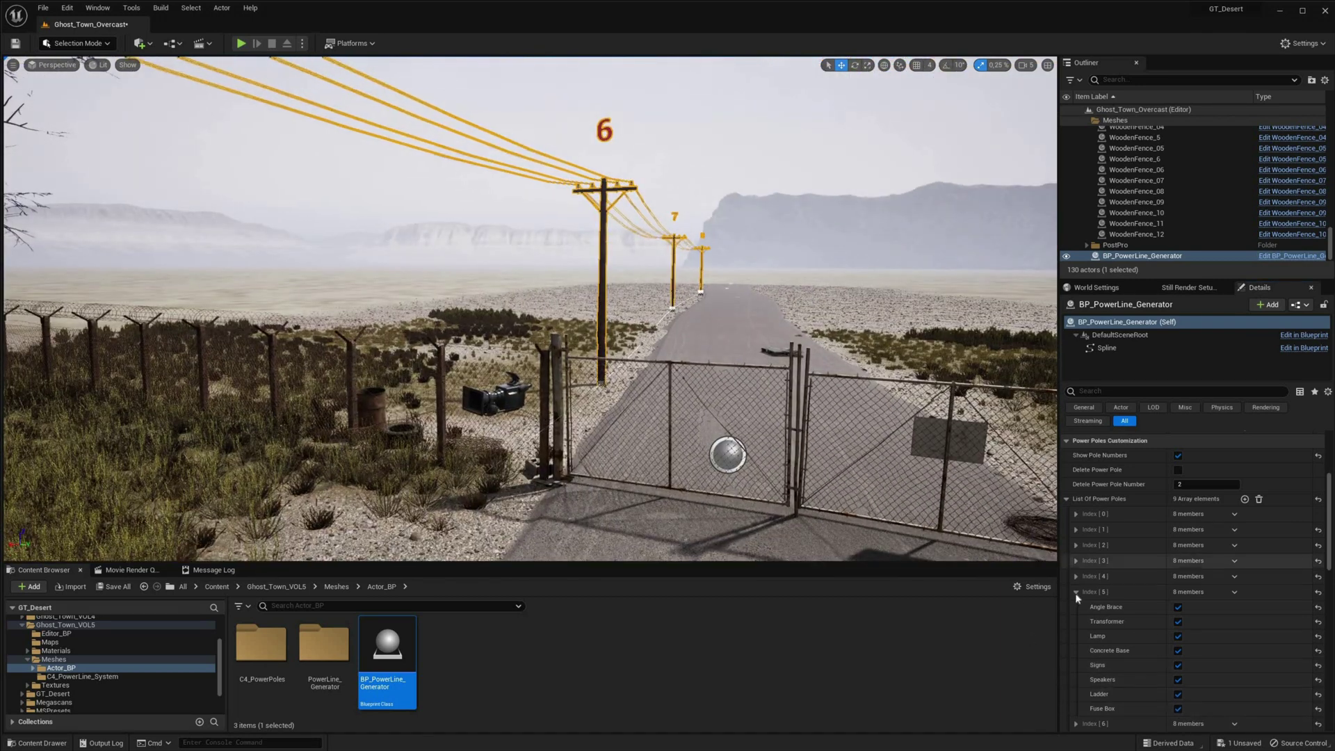
Enable the transformer, signs and lamp on power pole 6.
click(1076, 591)
click(1076, 607)
click(1177, 636)
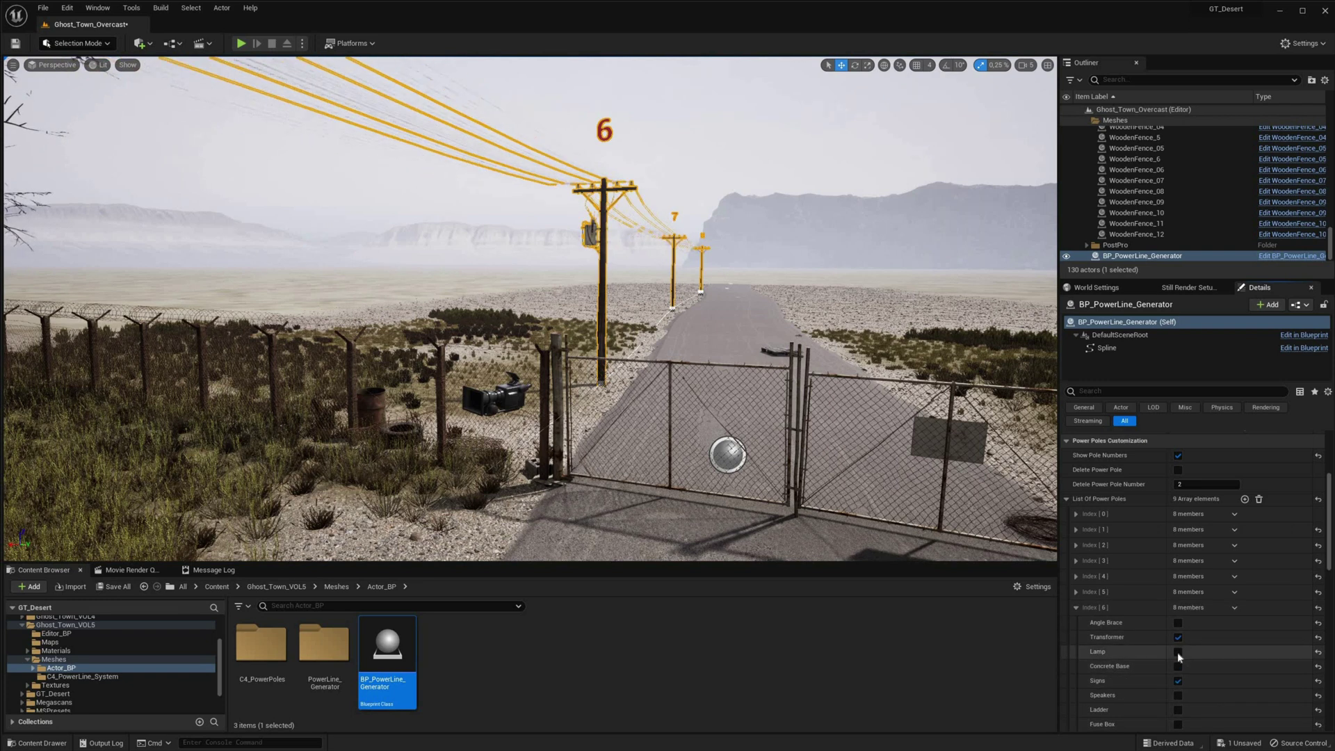
click(1177, 652)
click(1076, 607)
Collapse the list of power poles and review the customized power line along the road with the generator deselected.
click(1076, 623)
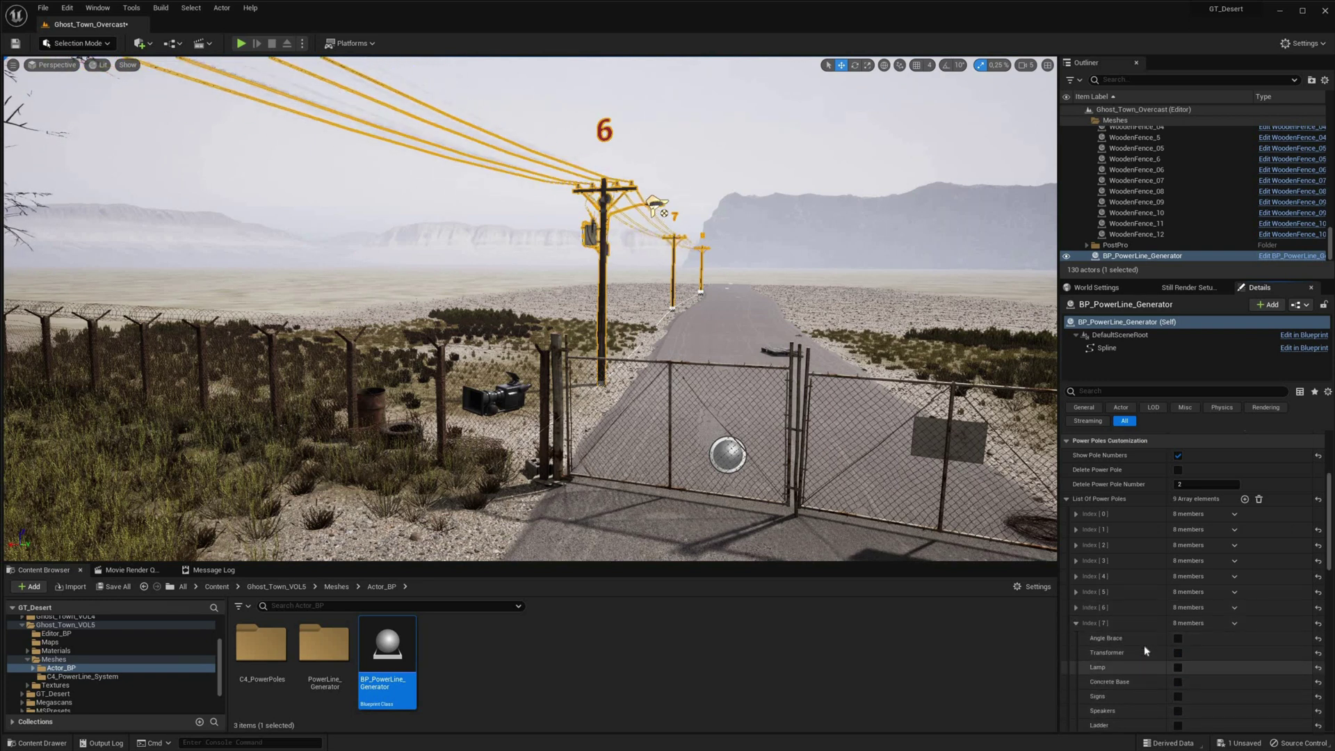
click(1076, 623)
click(1076, 638)
right_drag(765, 347, 528, 348)
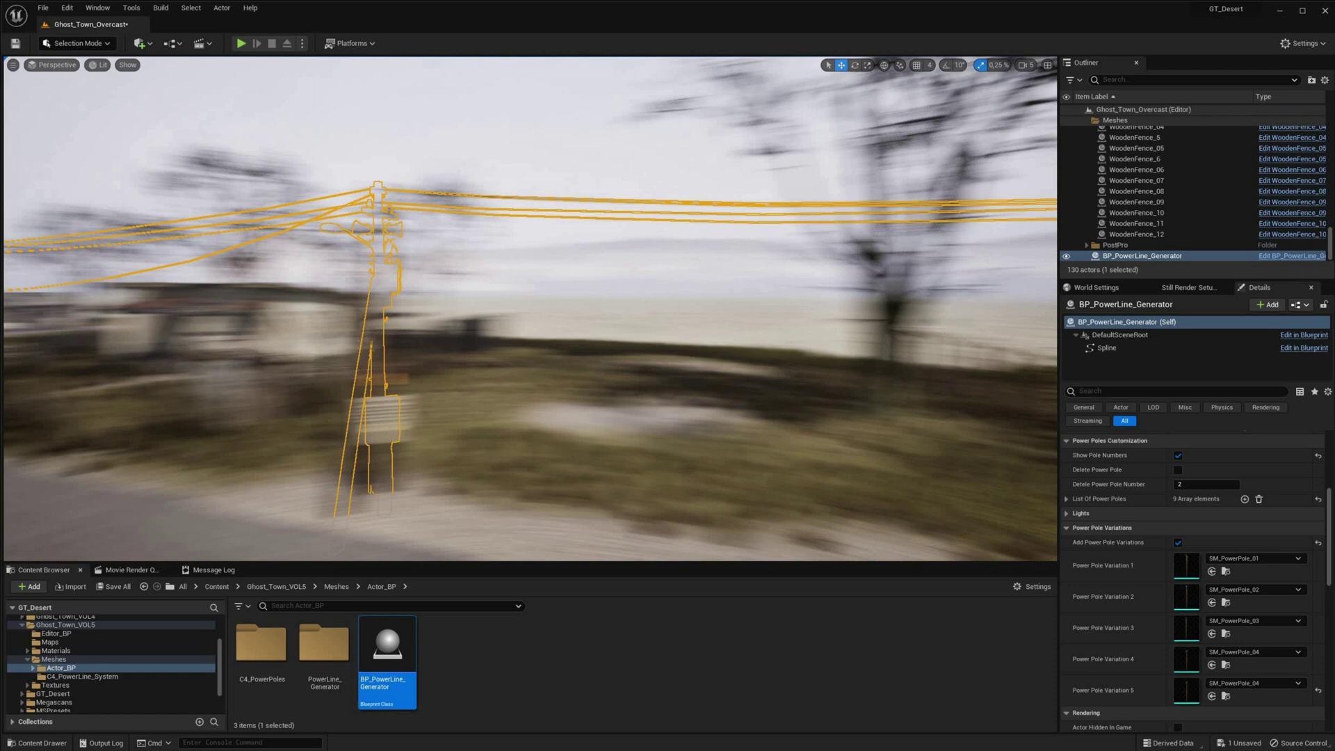
right_drag(388, 147, 480, 104)
click(388, 147)
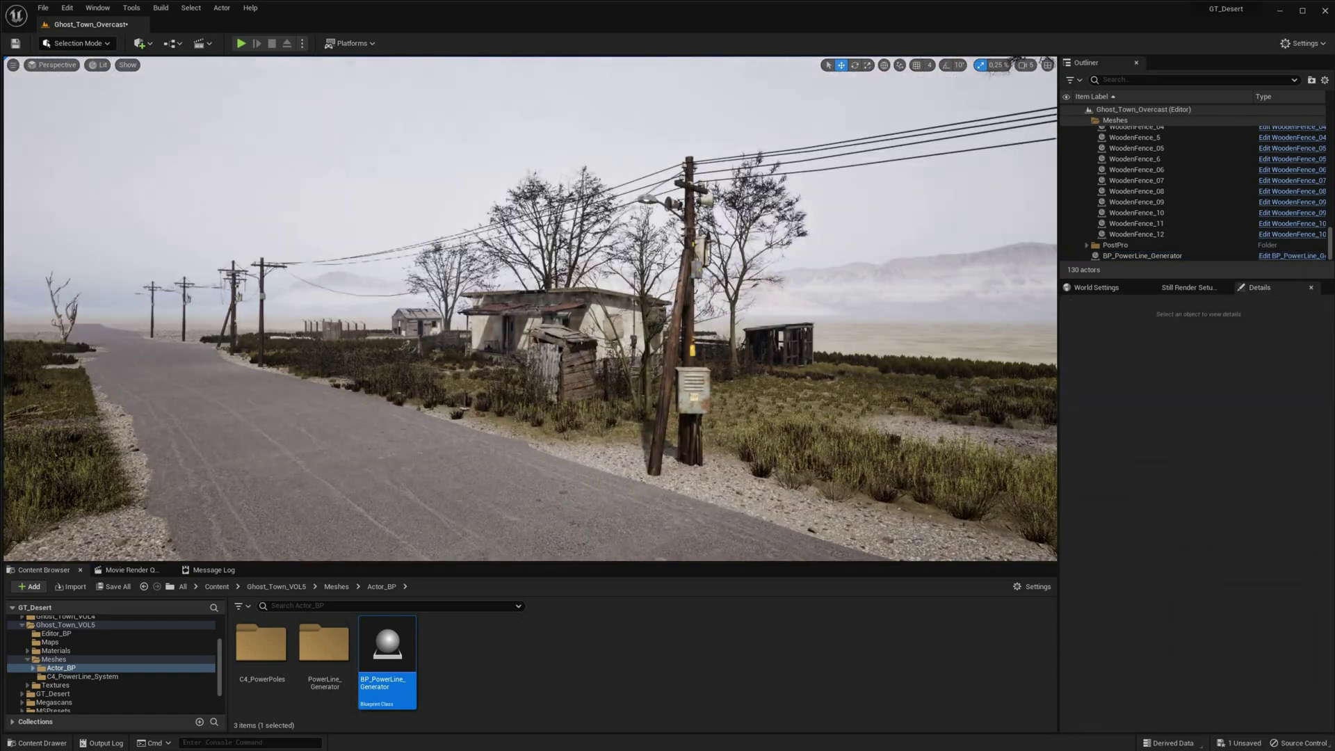
Expand the generator's light settings and darken the scene to dusk by lowering the sun.
click(1065, 528)
click(1065, 513)
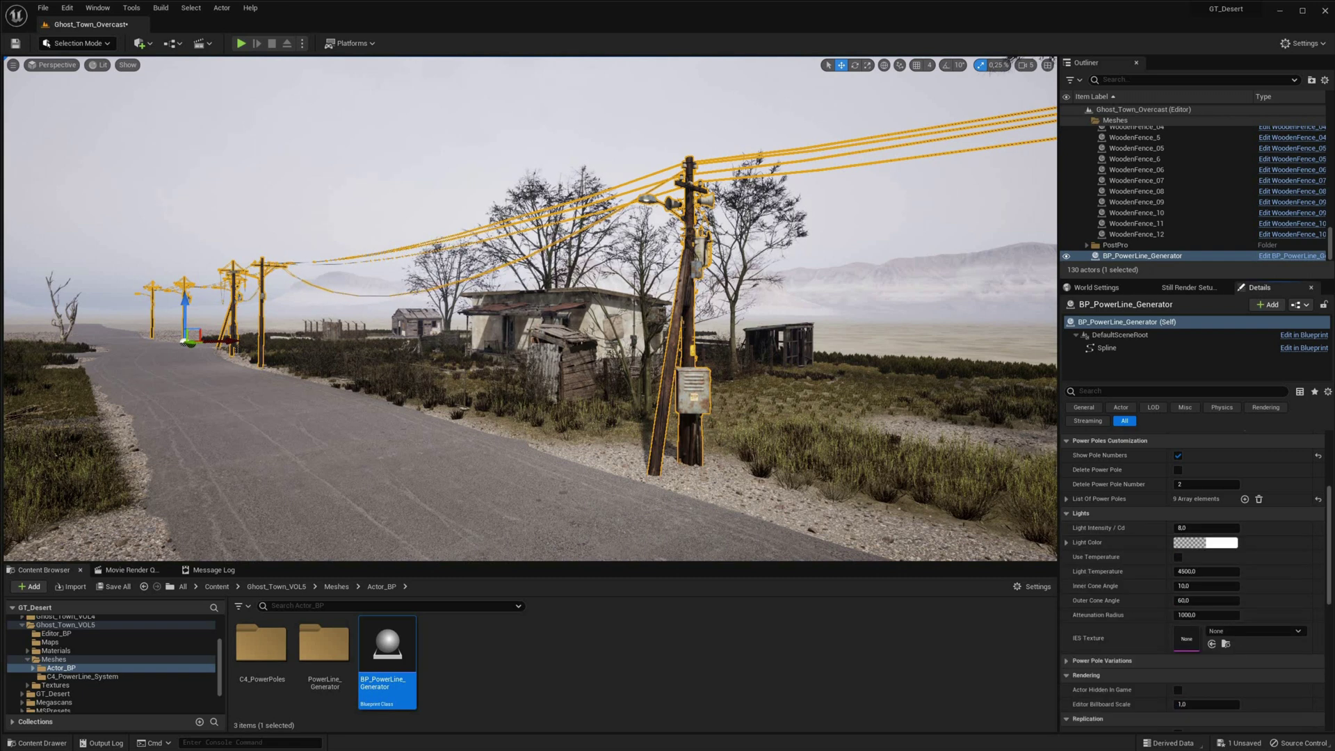
click(702, 473)
key(ctrl+l)
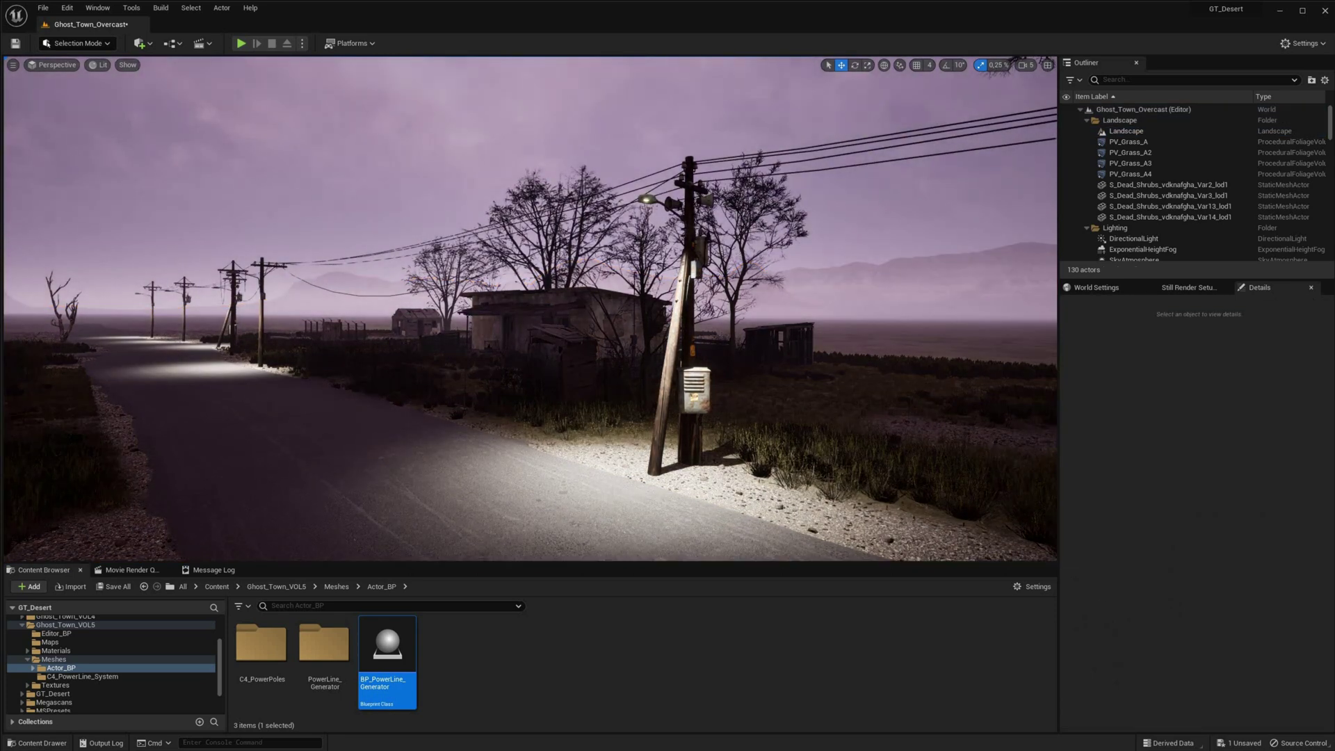
Set the light intensity of the power line generator's lamps to 20 cd.
click(690, 320)
click(1190, 527)
text(20)
key(Return)
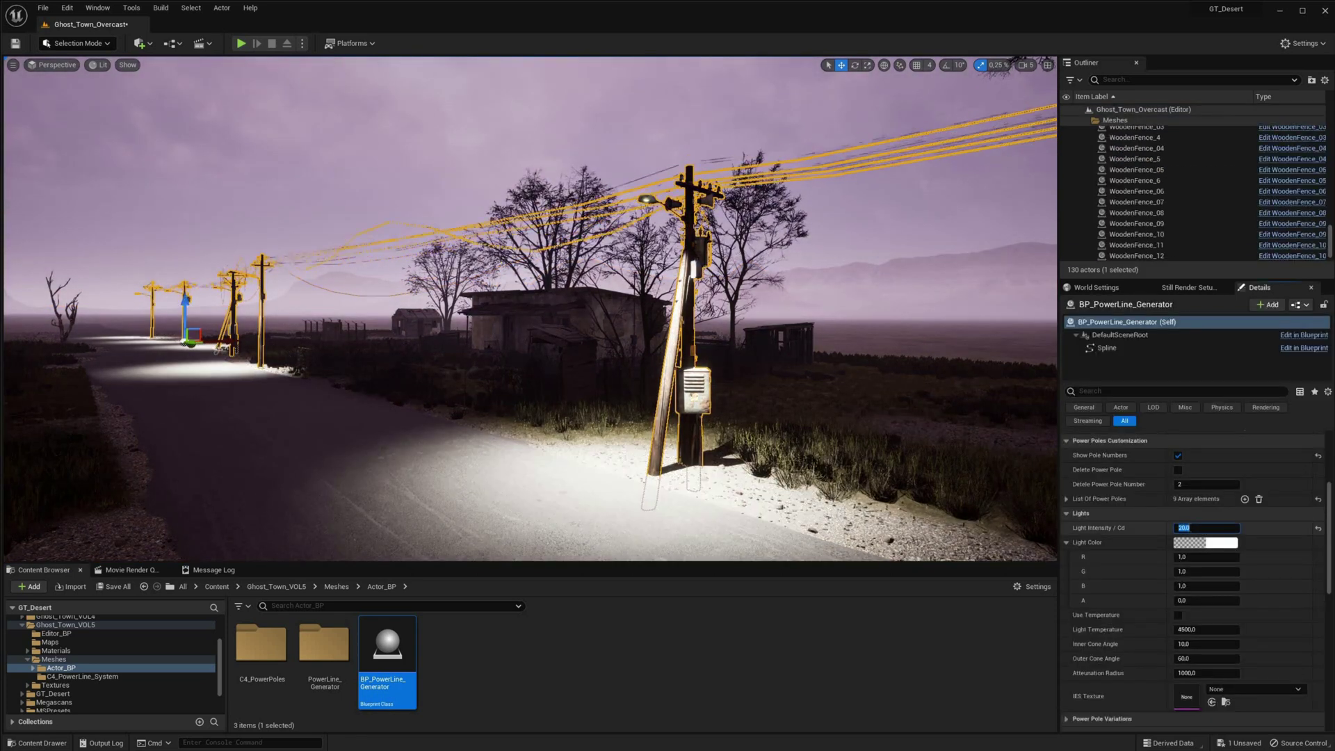
Set the power line generator's light color to blue-violet with R 0.295429, G 0.181778 and B 1.0.
middle_drag(973, 479, 1001, 462)
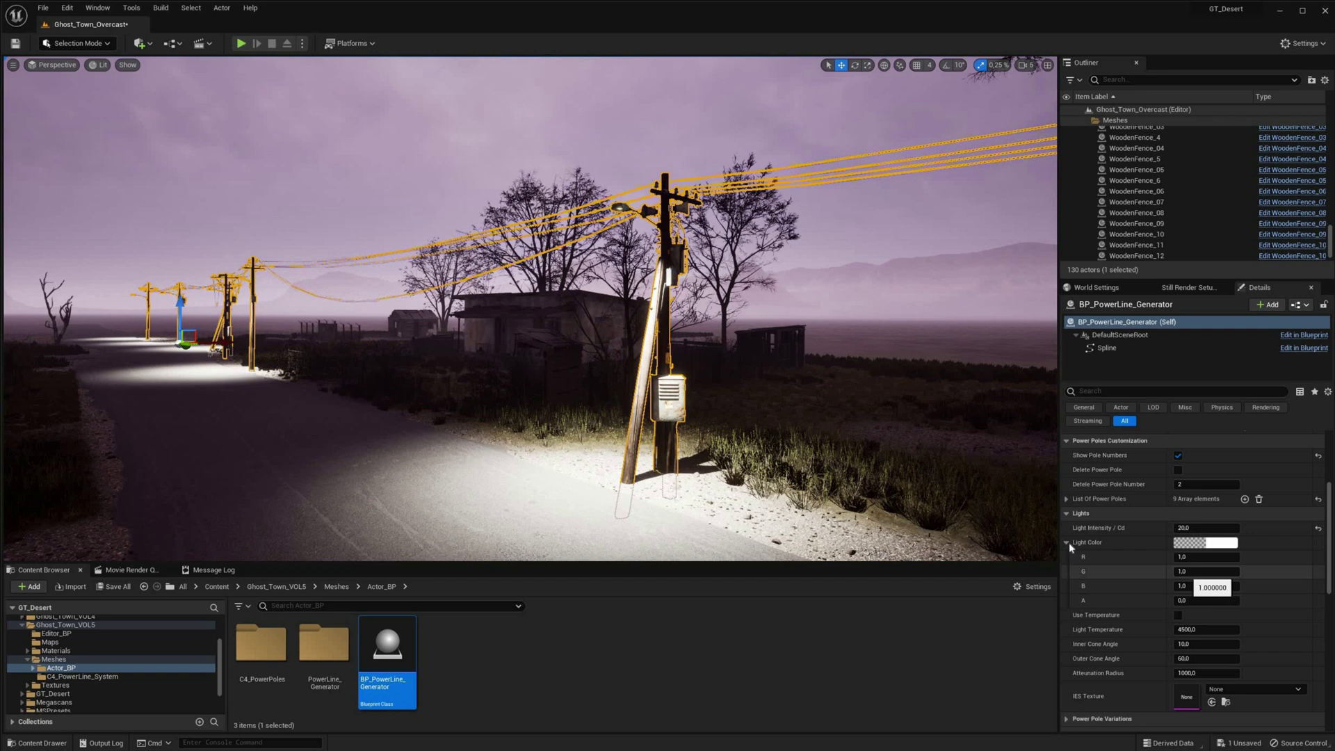
click(1205, 543)
click(717, 420)
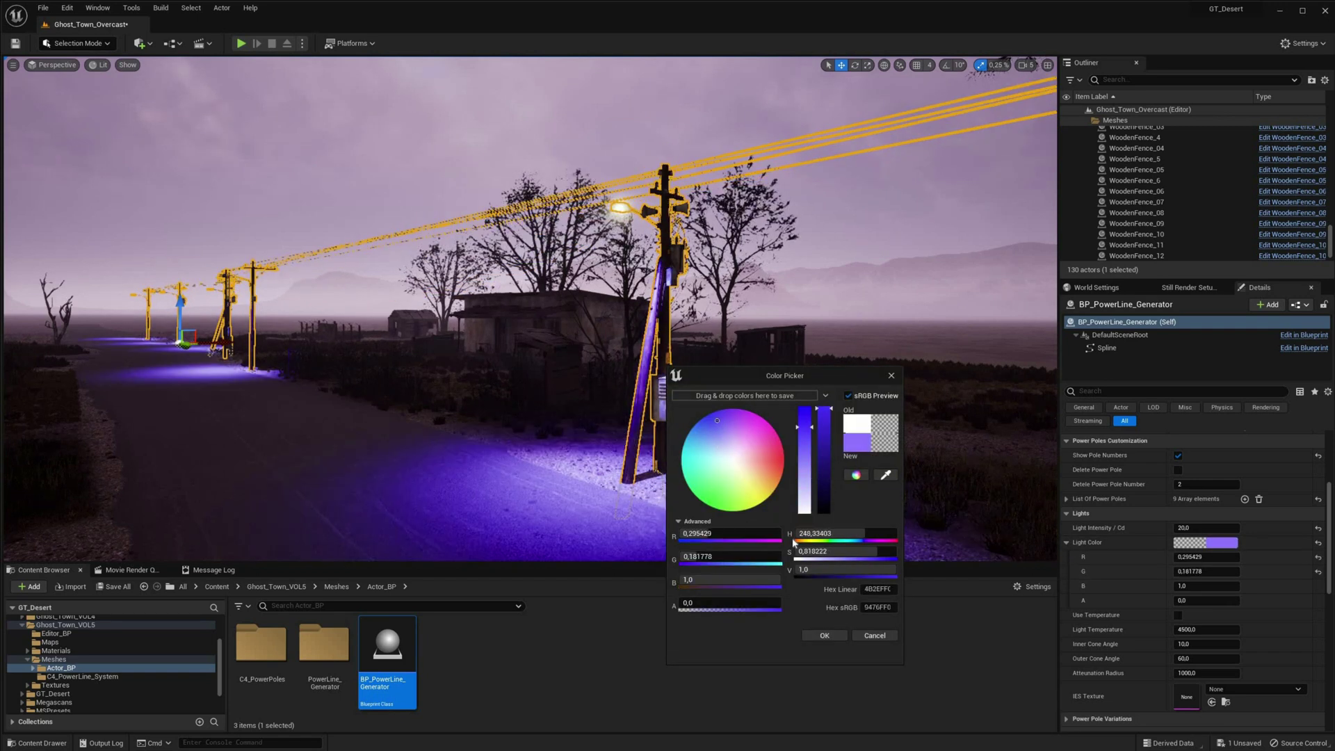
click(824, 635)
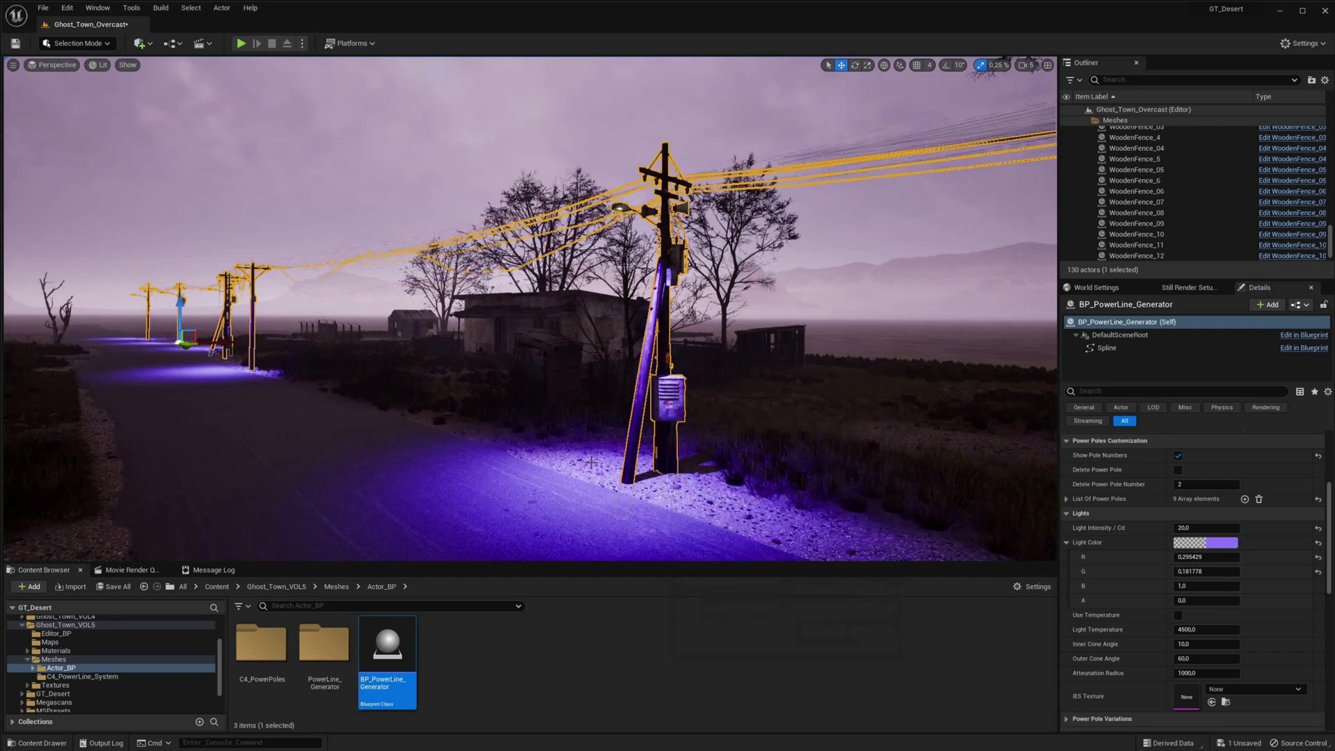
Enable the use of temperature for the lamps at 3500 and set their outer cone angle to 90.
double_click(1145, 548)
click(1178, 558)
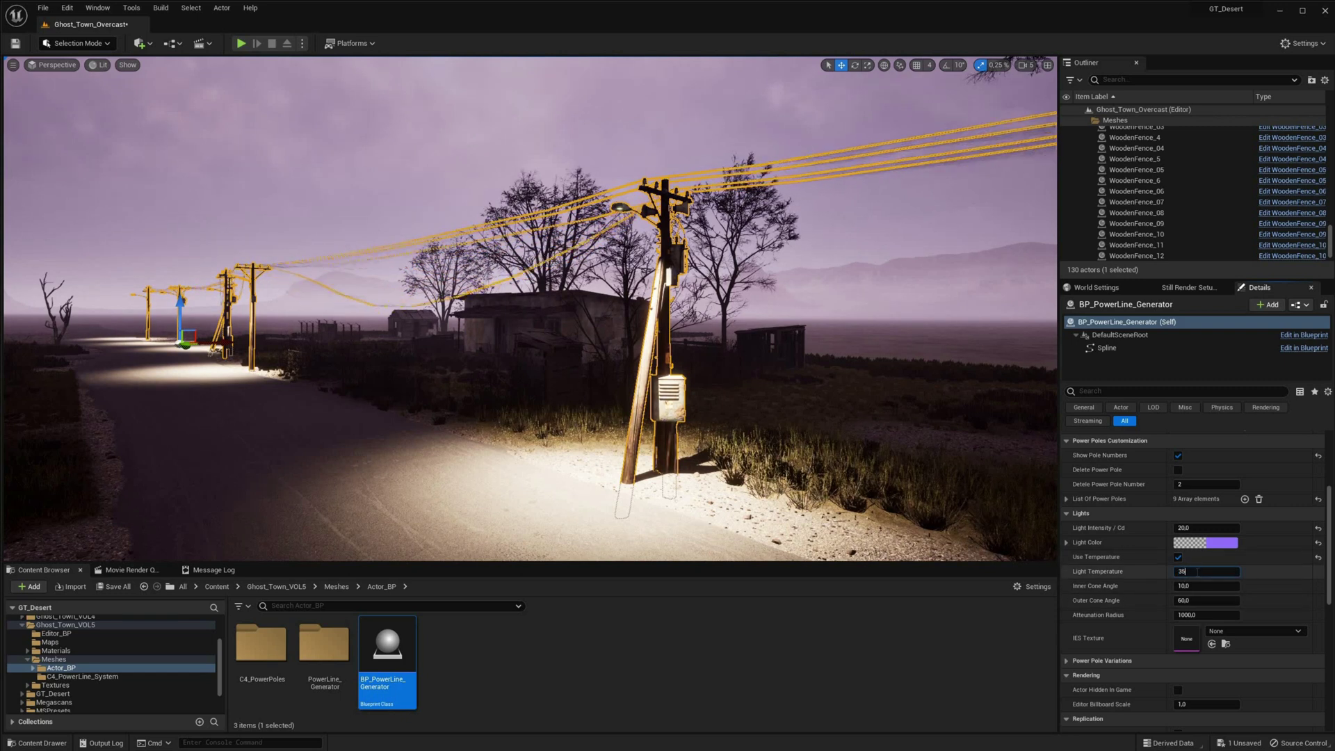
click(1180, 600)
text(90)
key(Return)
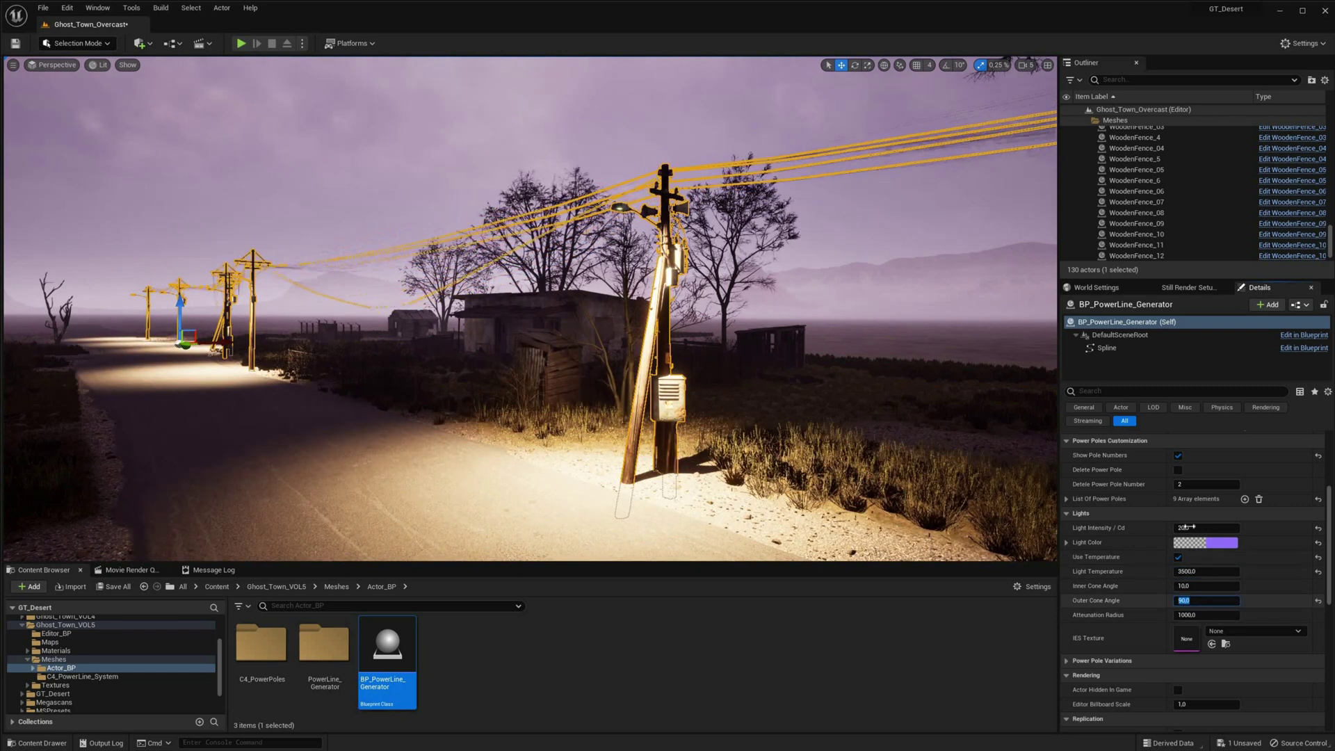
Set the light intensity of the generator's lamps to 30 cd and briefly view the power pole variations.
click(1190, 527)
text(30)
key(Return)
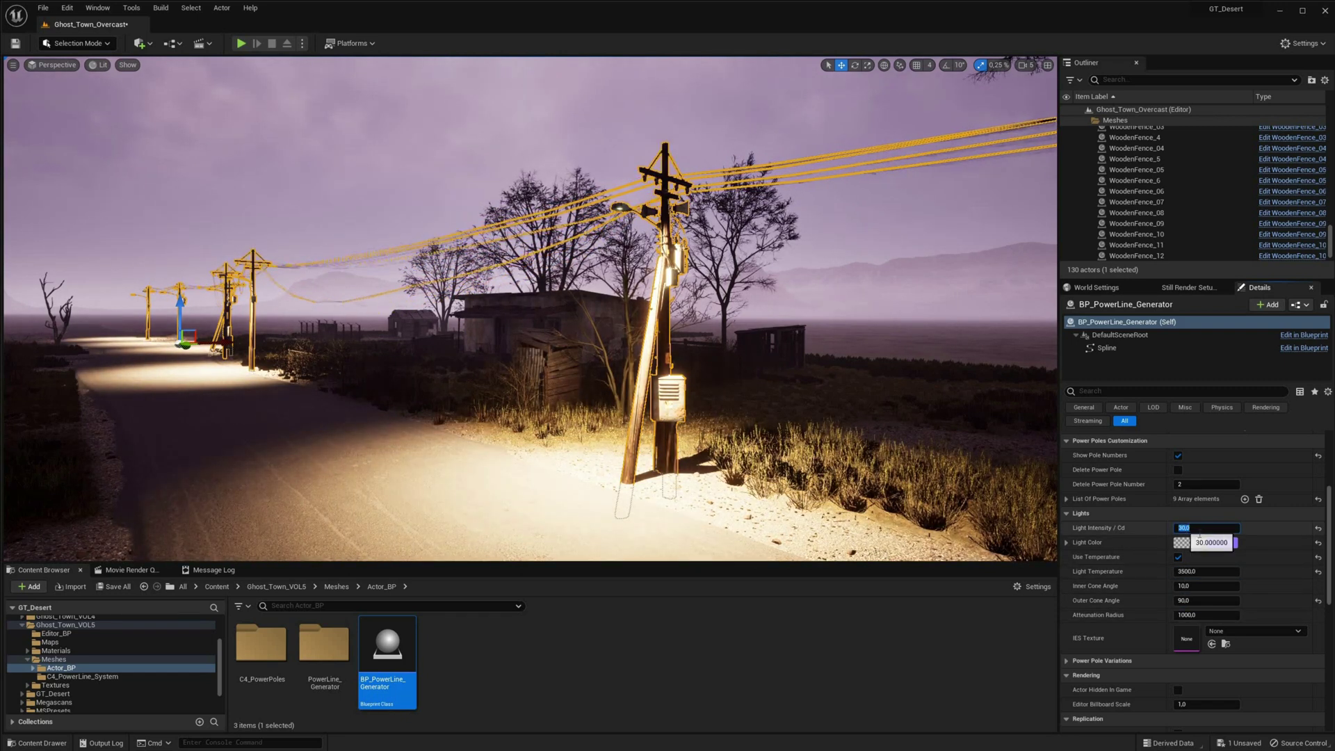
key(Return)
click(1066, 660)
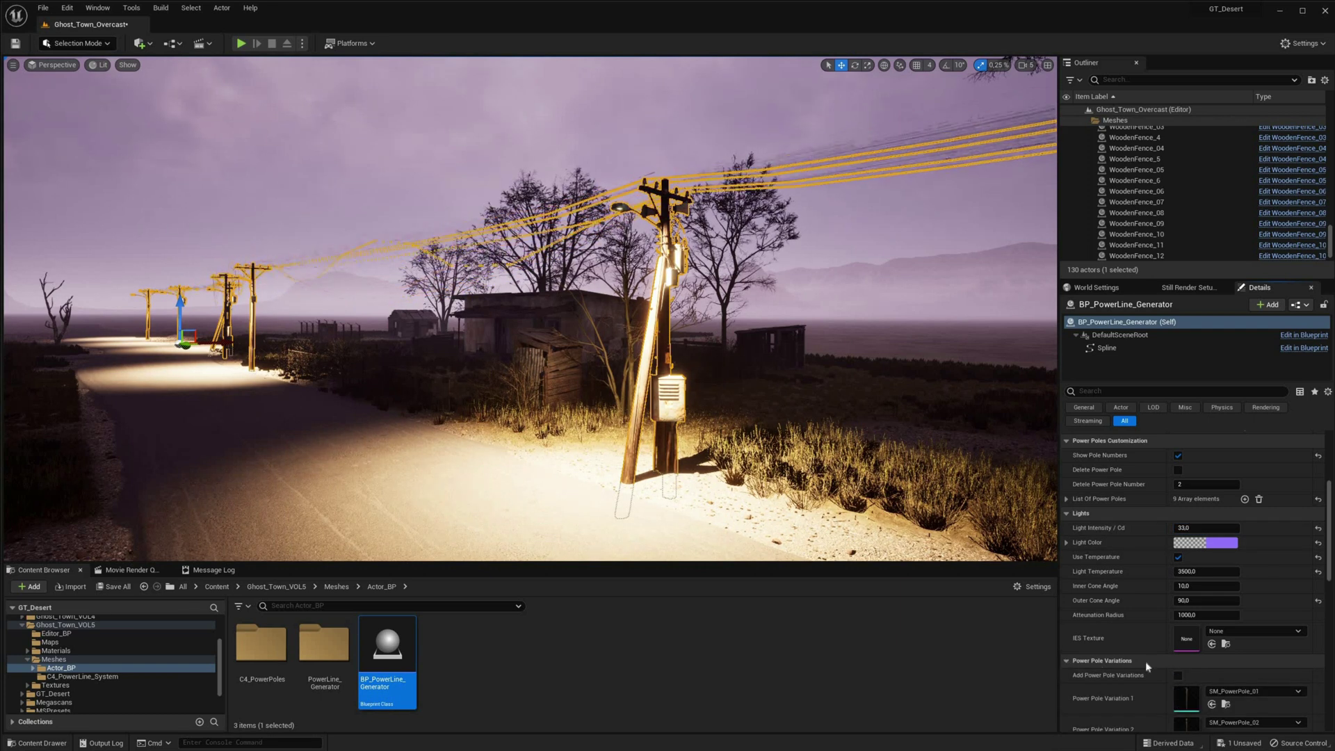
click(1145, 661)
Try dimming the generator's lamps to a light intensity of 5 cd and 0 cd.
click(1206, 528)
text(5)
key(Return)
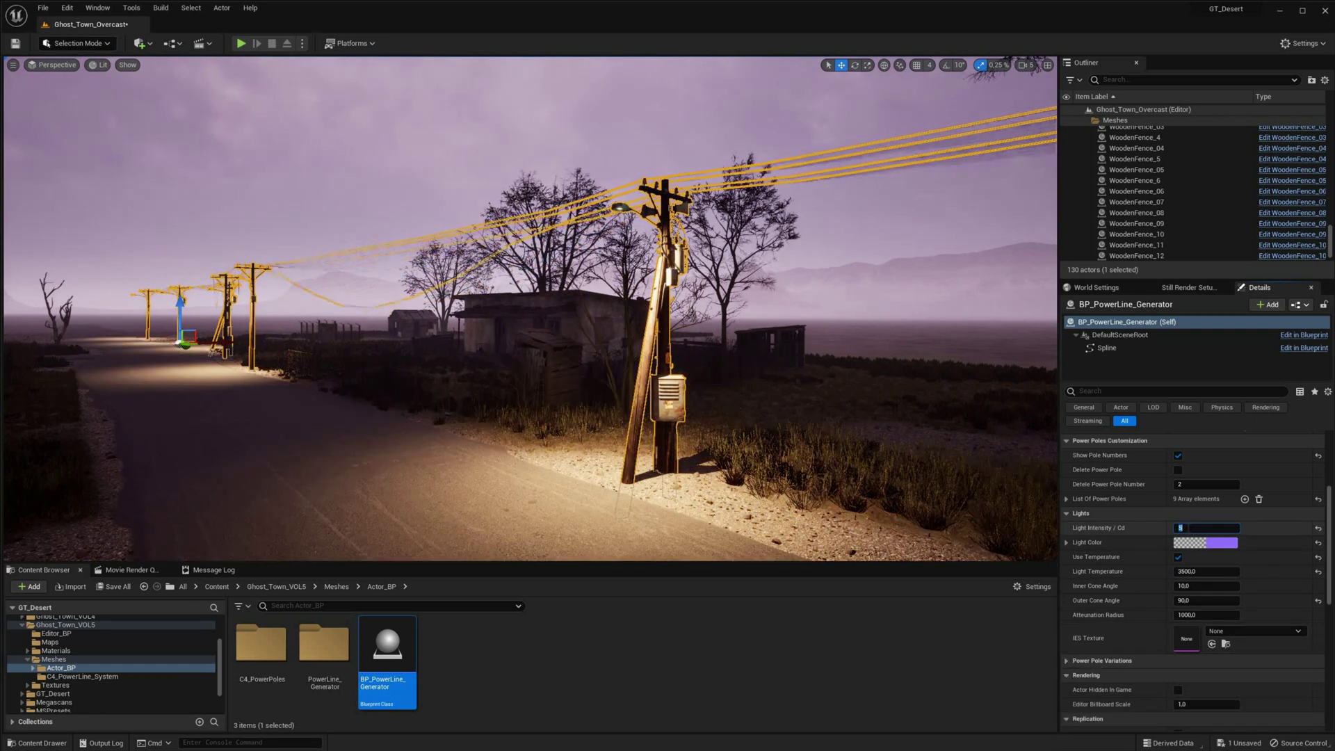
text(0)
key(Return)
Assign the Complex_IES profile as the lamps' IES texture and set the light intensity to 1 cd.
click(1241, 631)
click(1264, 544)
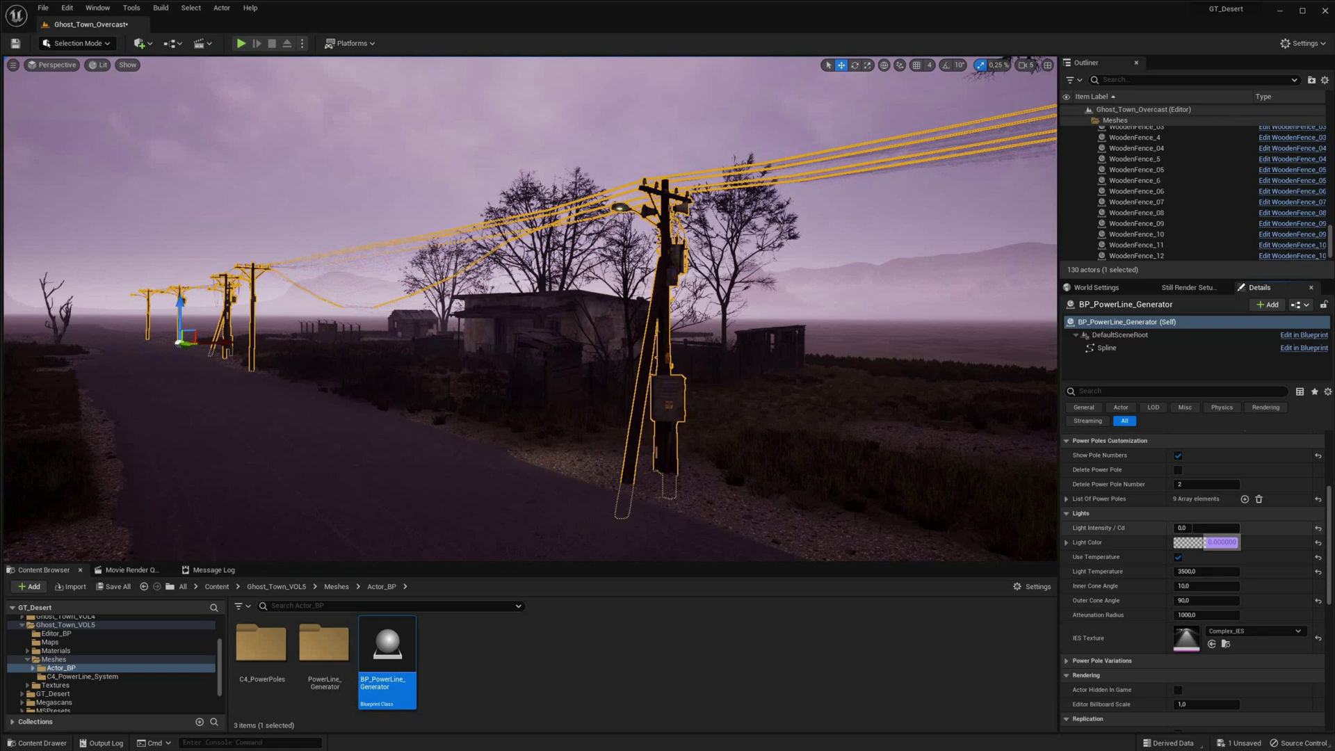
click(1191, 528)
text(1)
key(Return)
Try the 90Degree_IES and 180Degree_IES light profiles as the lamps' IES texture.
click(1241, 631)
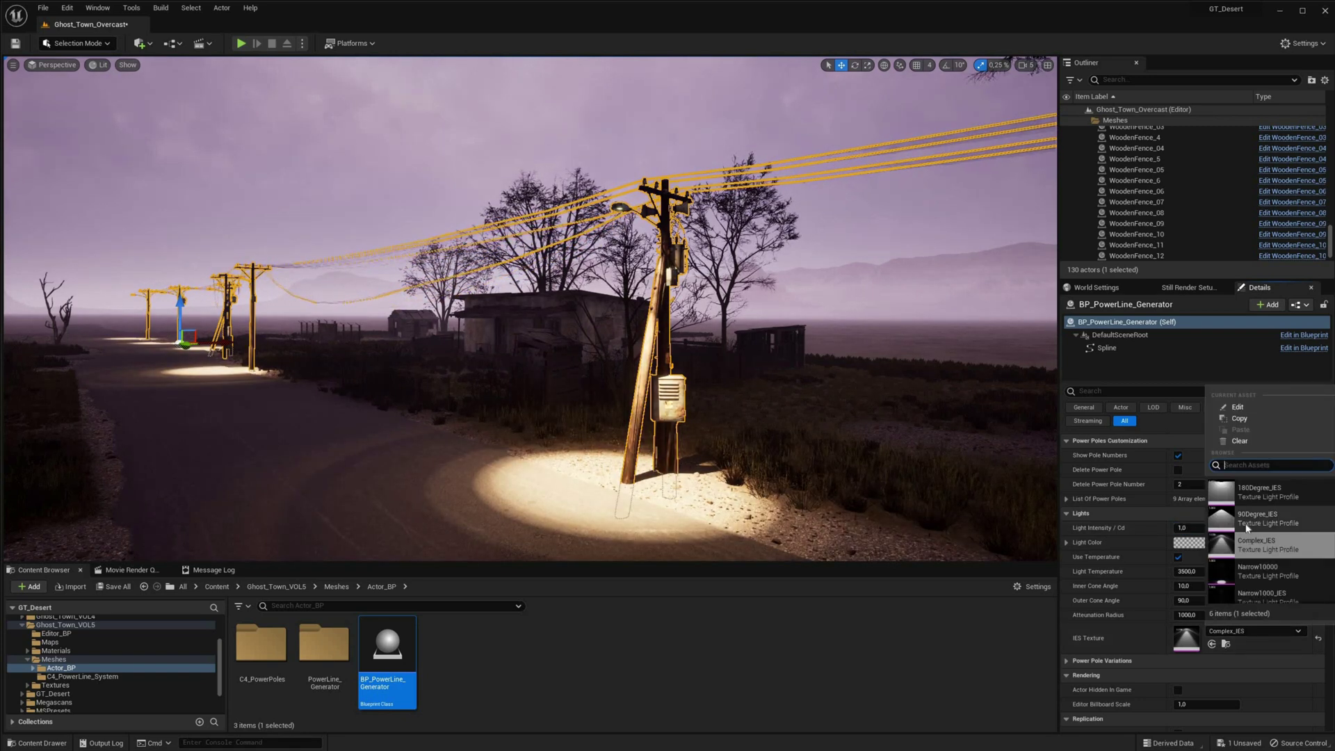
click(1258, 517)
click(1241, 630)
click(1251, 492)
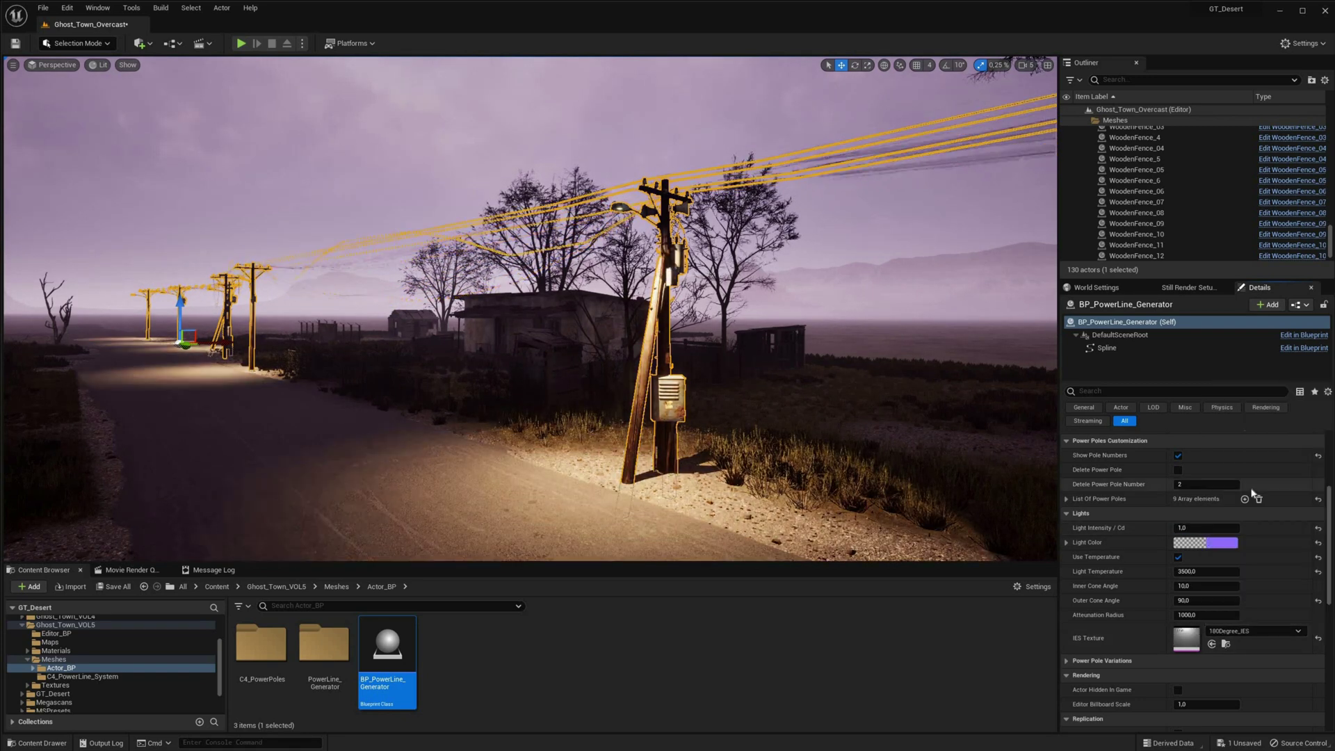
Reset the lamps' IES texture to None and set their light intensity to 20 cd.
click(1317, 637)
click(1178, 558)
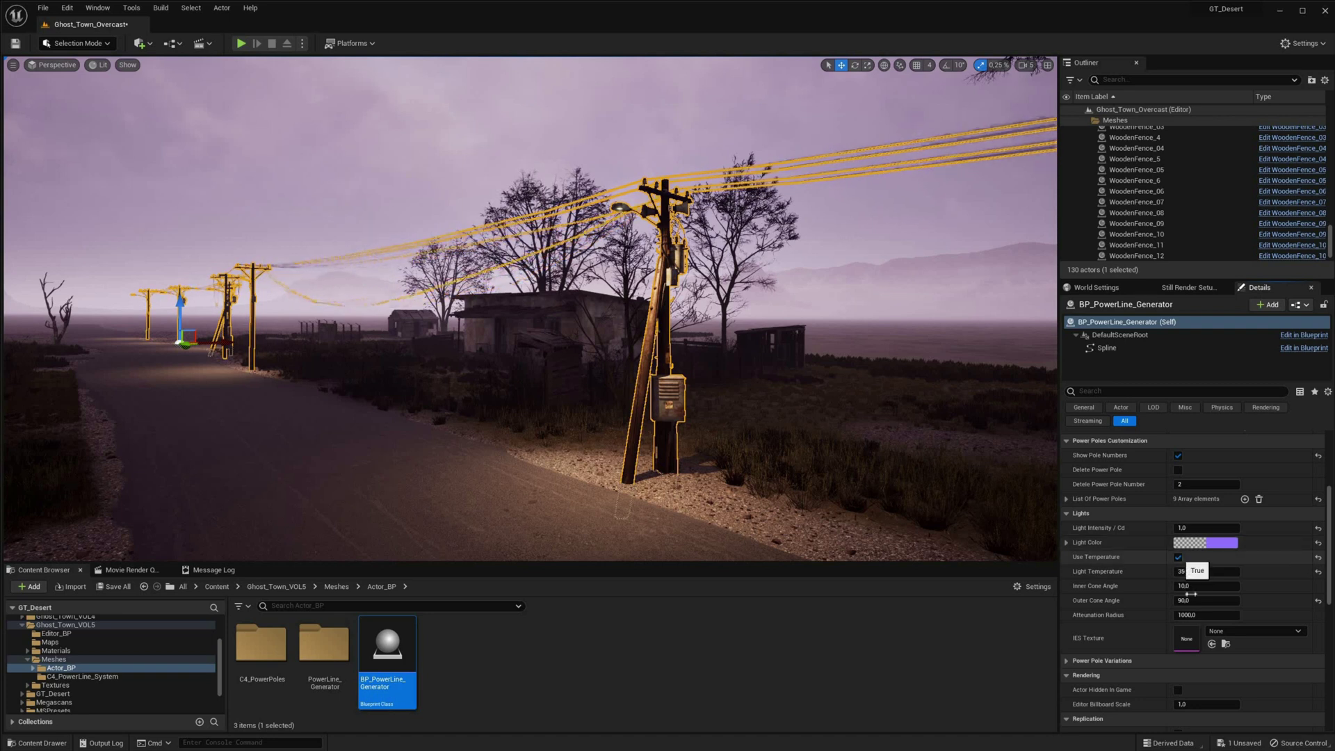
click(1188, 527)
text(20)
key(Return)
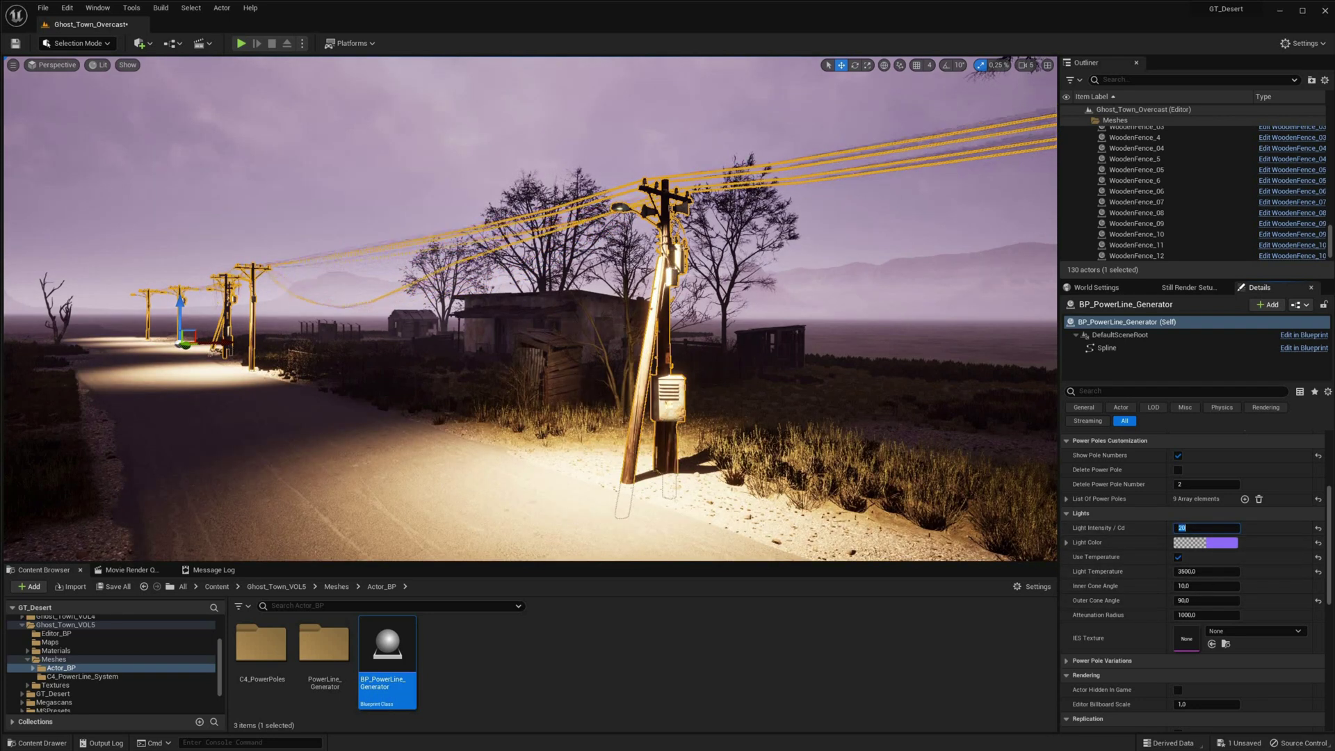
Review the lamp-lit power line along the road and collapse the generator's light settings.
right_drag(695, 313, 612, 302)
mouse_move(439, 177)
right_down()
mouse_move(420, 177)
mouse_move(556, 182)
mouse_move(433, 173)
mouse_move(480, 157)
mouse_move(432, 158)
right_up()
click(432, 173)
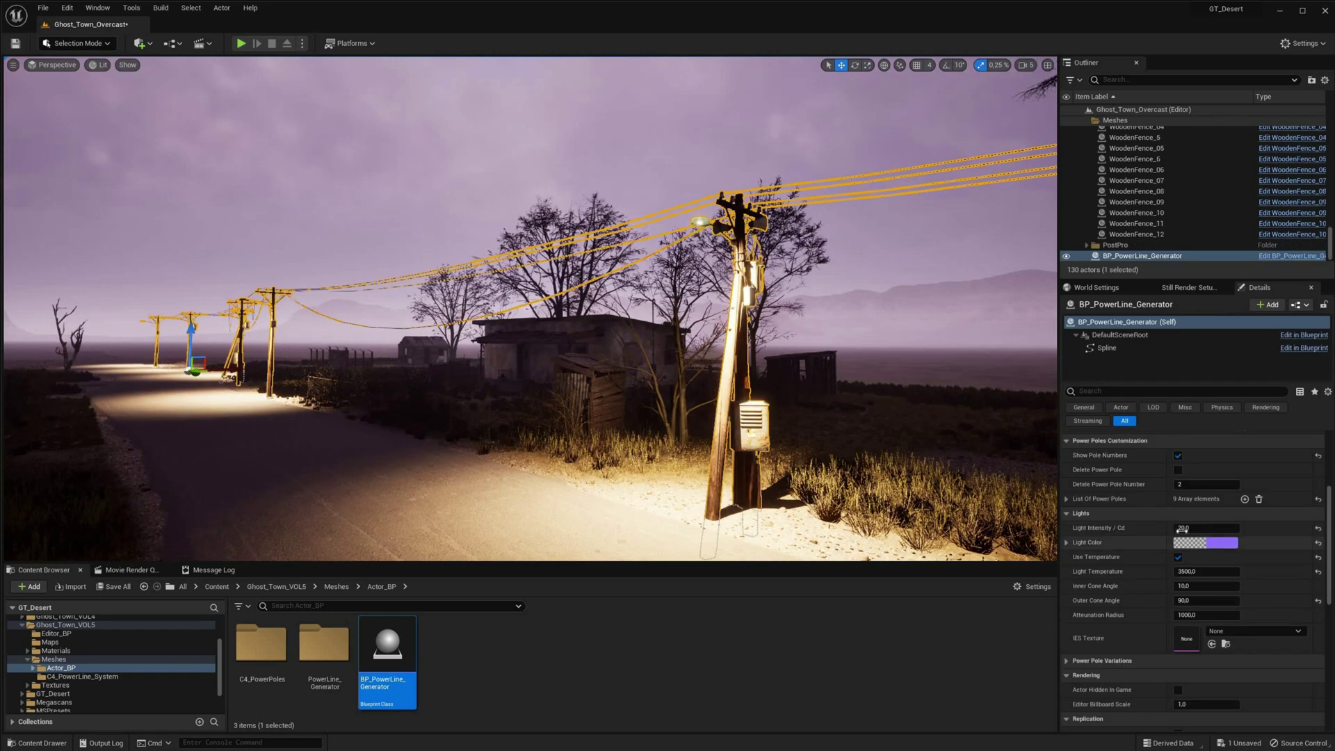
click(1067, 513)
scroll(1146, 495, up, 3)
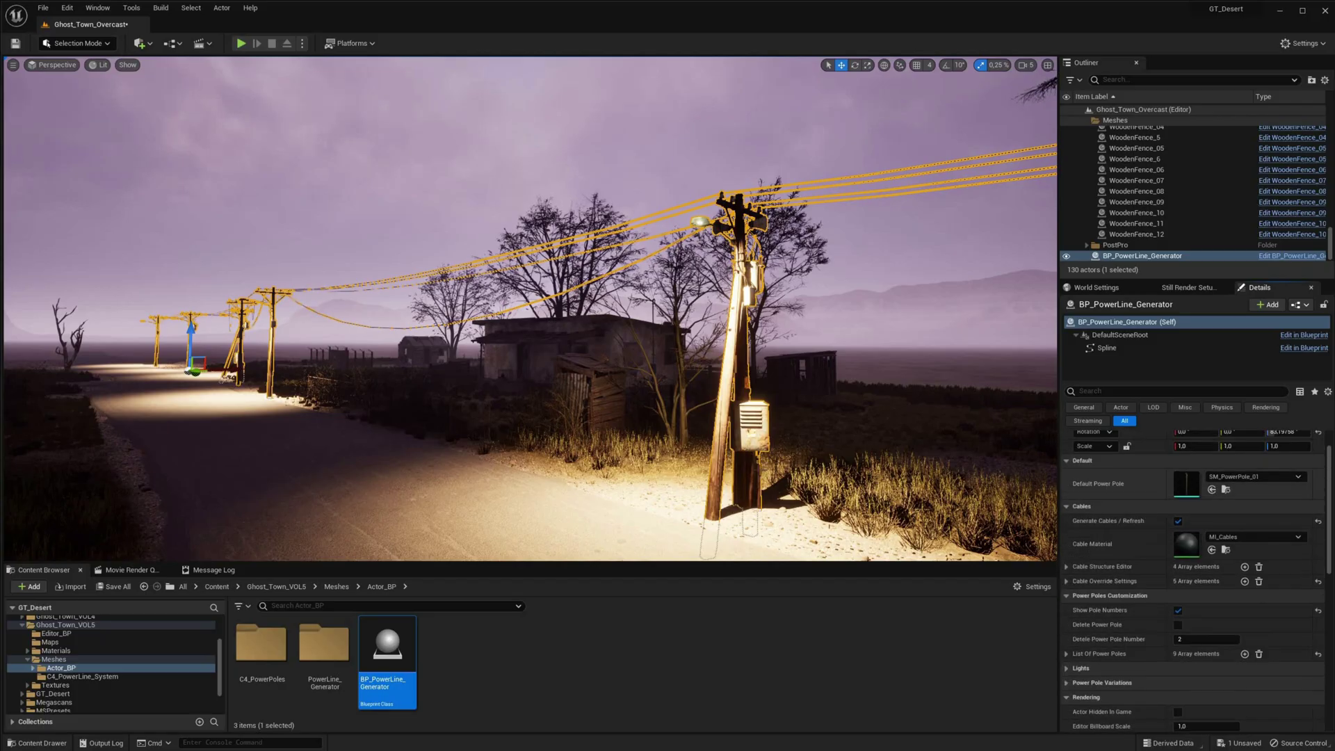